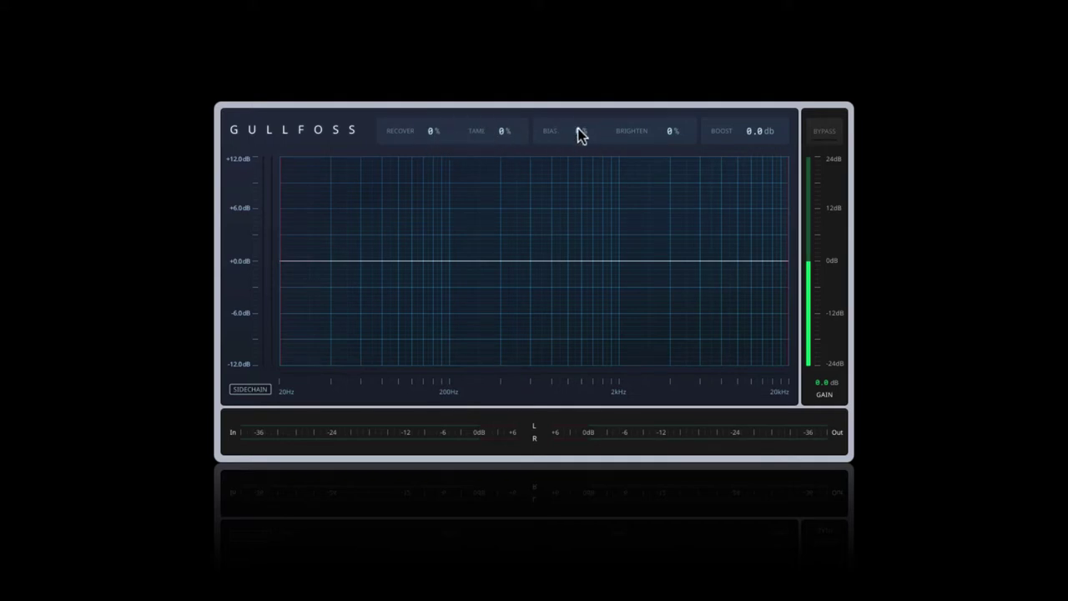
Set Bias to -60%, Brighten to 29% and Boost to -10.8 dB.
drag(578, 130, 578, 100)
scroll(584, 132, down, 10)
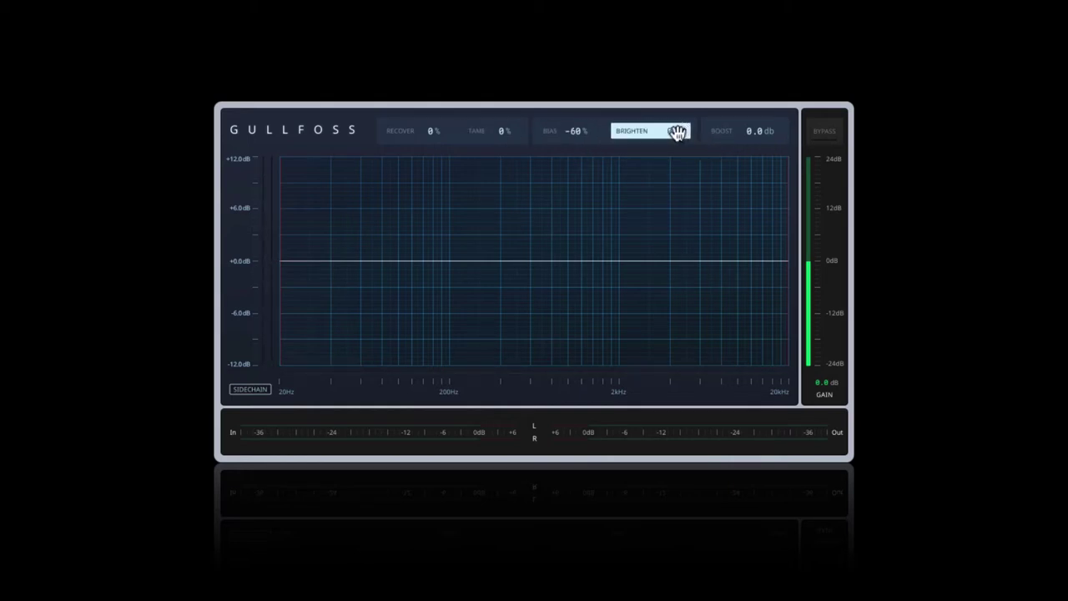
drag(678, 133, 677, 112)
drag(677, 133, 677, 115)
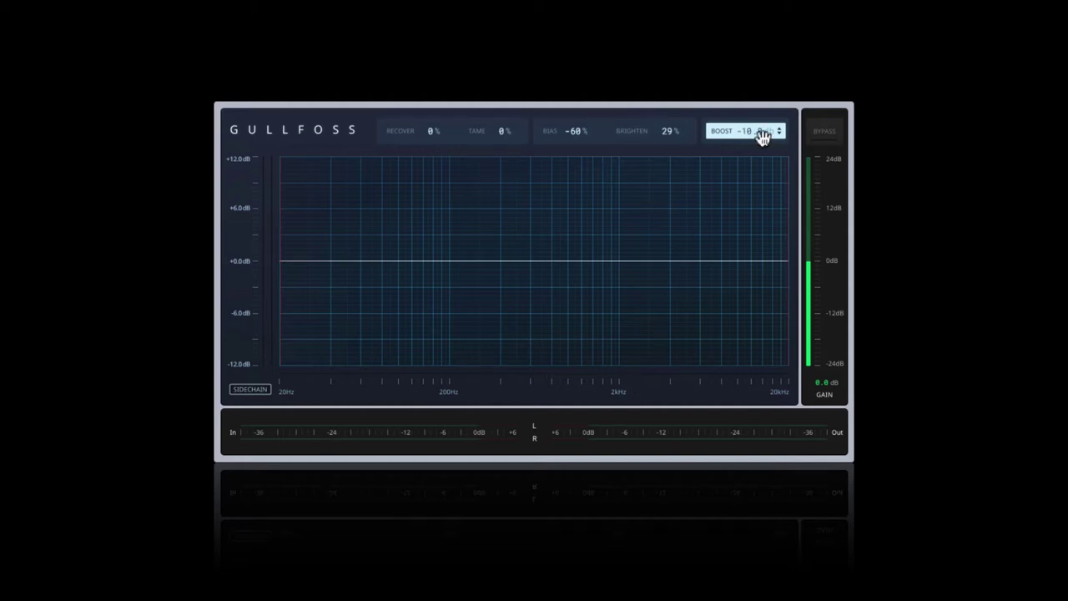
Narrow the processed frequency range from both ends of the graph, and restore it to the full 20 Hz to 20 kHz.
mouse_move(282, 207)
mouse_down()
mouse_move(487, 208)
mouse_move(281, 207)
mouse_move(393, 208)
mouse_move(345, 205)
mouse_up()
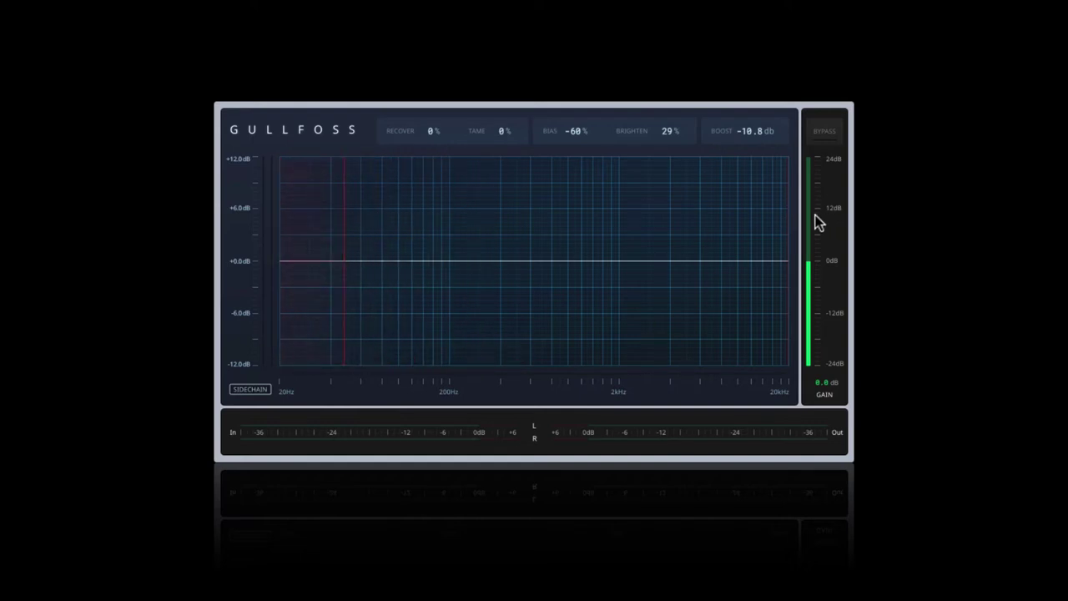
mouse_move(788, 209)
mouse_down()
mouse_move(615, 208)
mouse_move(640, 209)
mouse_up()
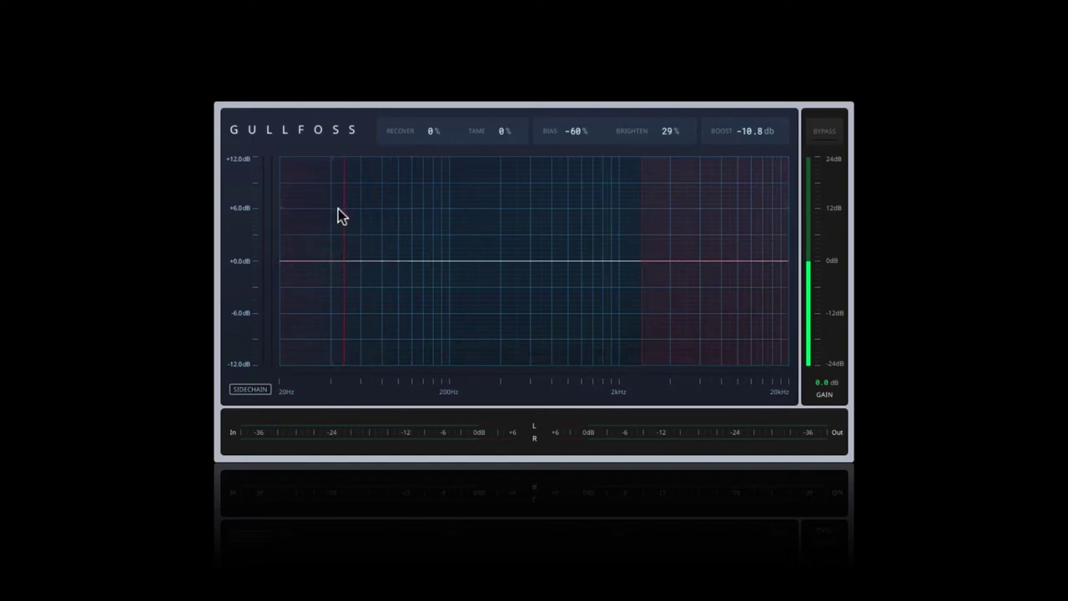
drag(338, 208, 281, 209)
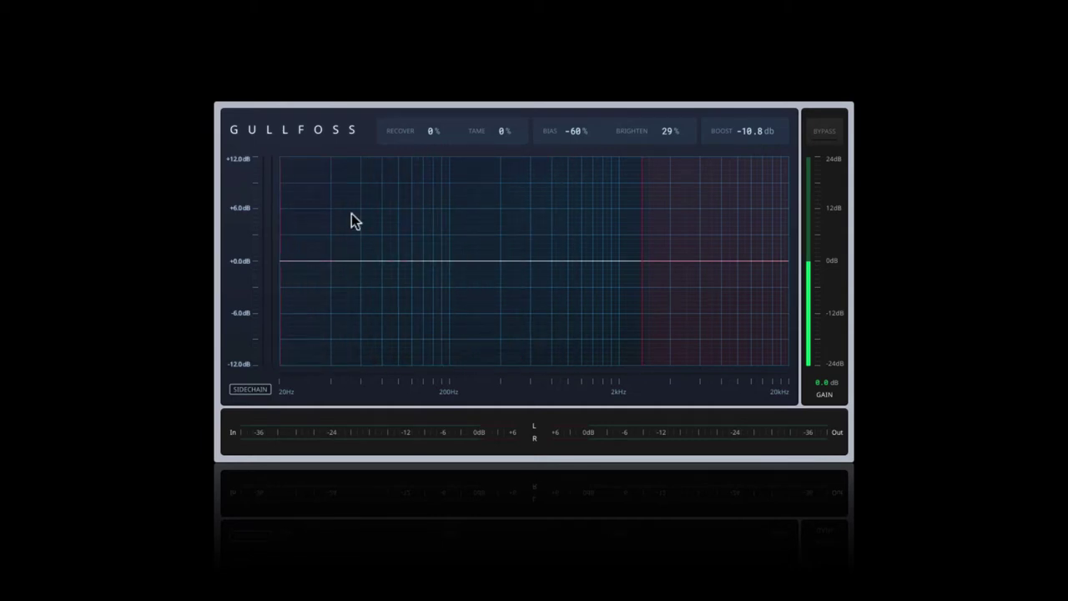
drag(640, 242, 788, 242)
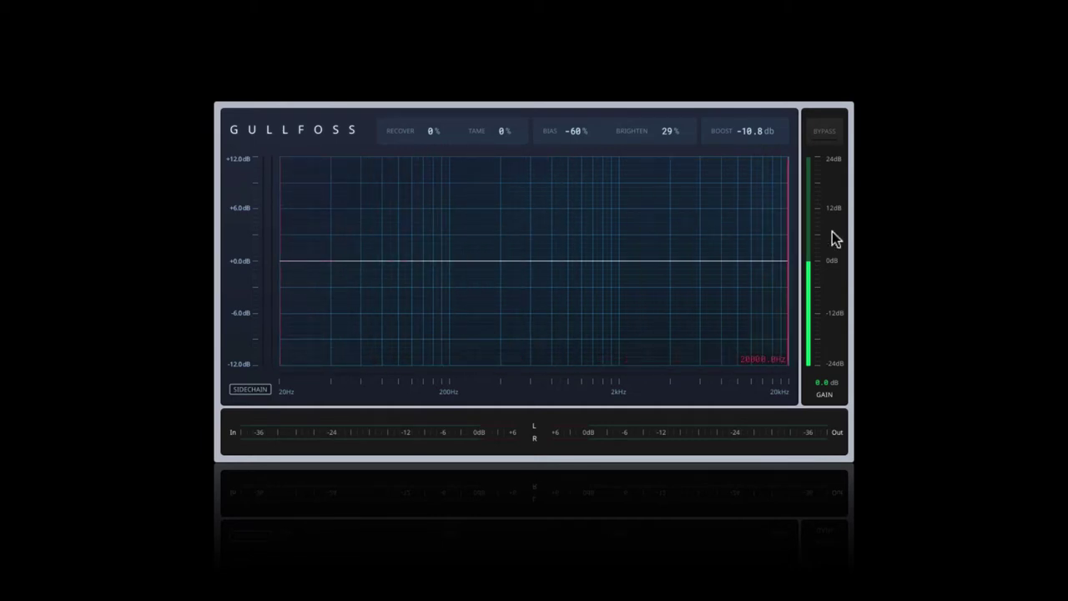
Toggle the plug-in's bypass on and off several times.
click(835, 137)
click(835, 136)
click(835, 137)
click(834, 134)
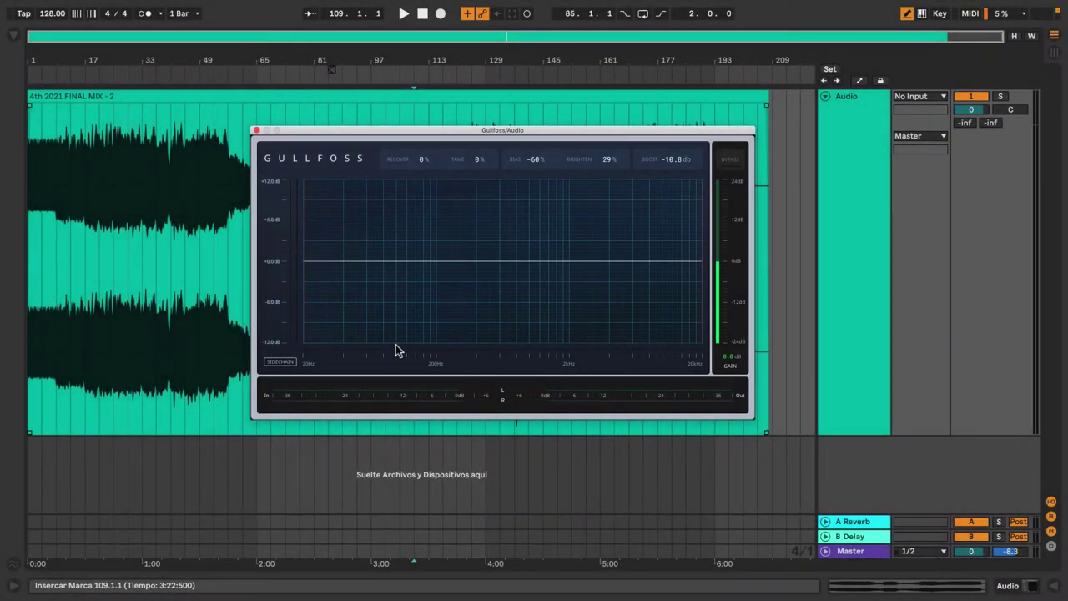
Audition the track from bar 109 and near its start while resetting Bias to 0%.
key(space)
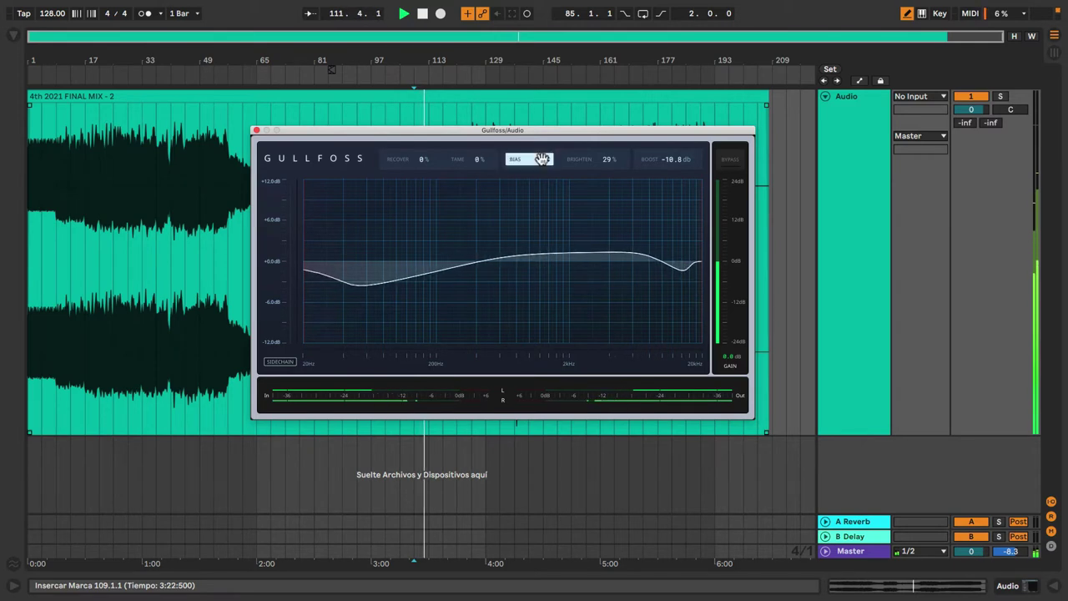
click(40, 84)
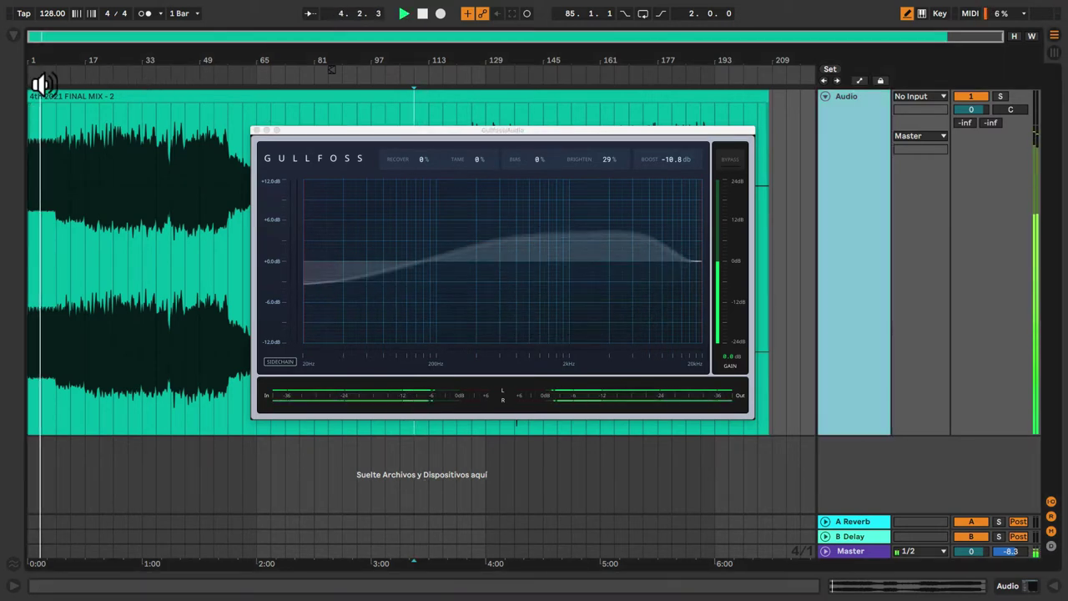
key(space)
Reset Brighten to 0% and Boost to 0 dB.
click(612, 166)
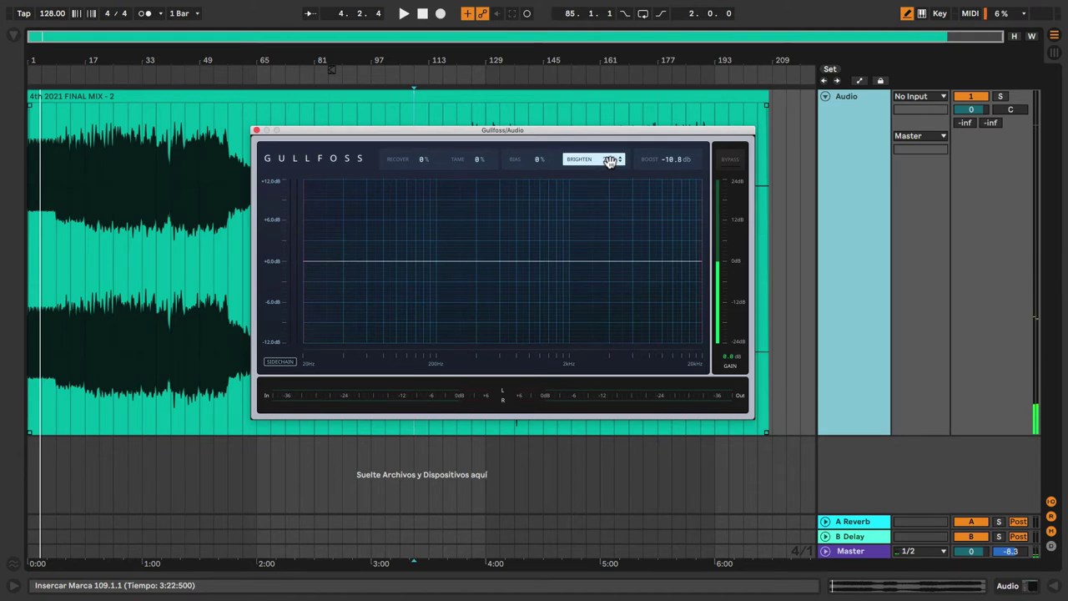
double_click(610, 160)
text(0)
key(Return)
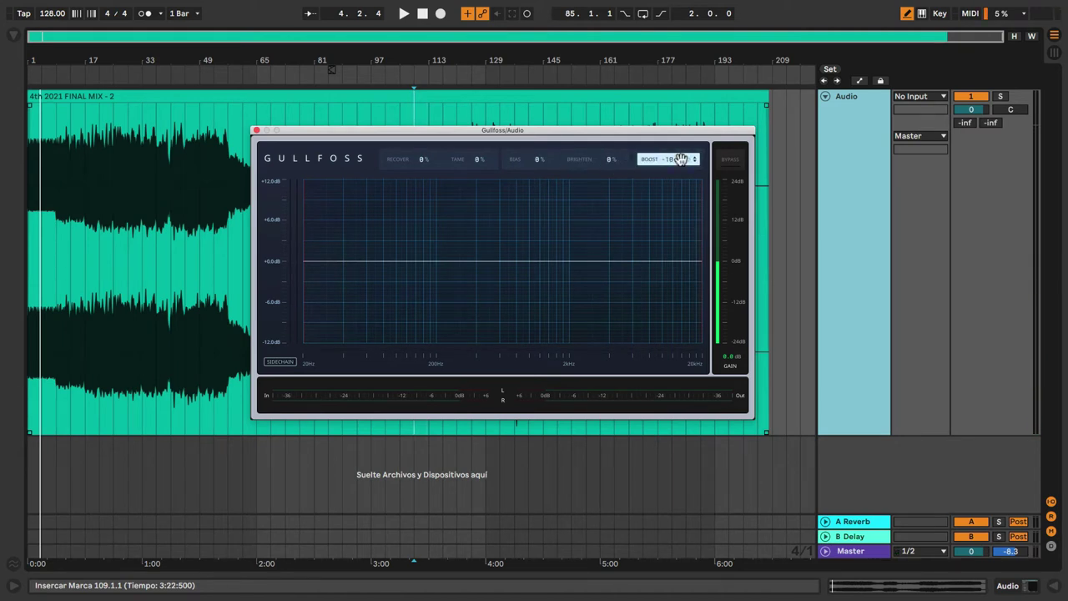
double_click(681, 159)
text(0)
key(Return)
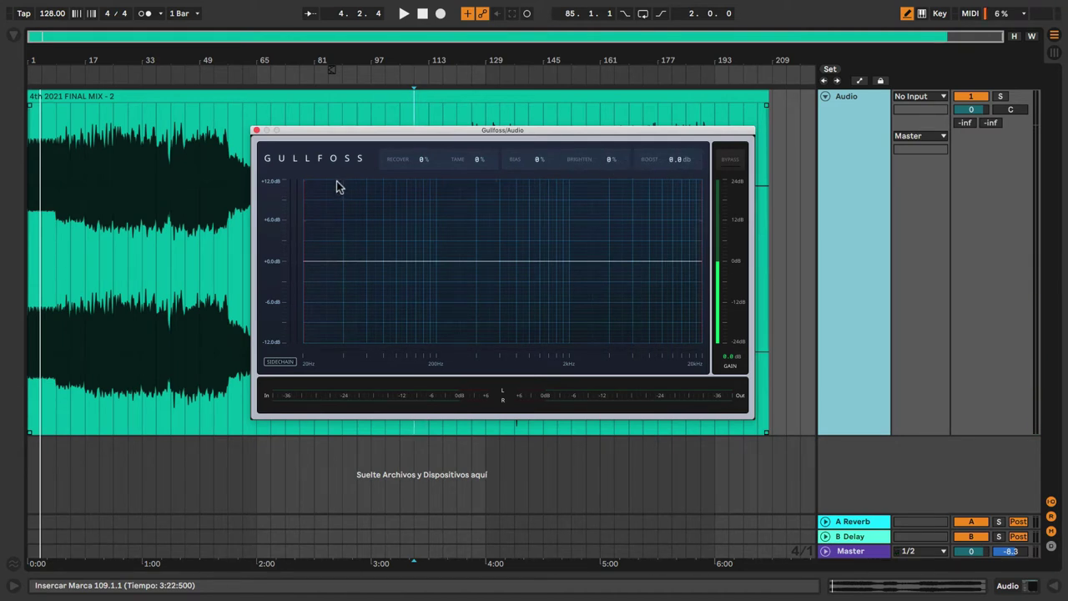
Play the track briefly and move the playback start to the beginning of the audio clip.
key(space)
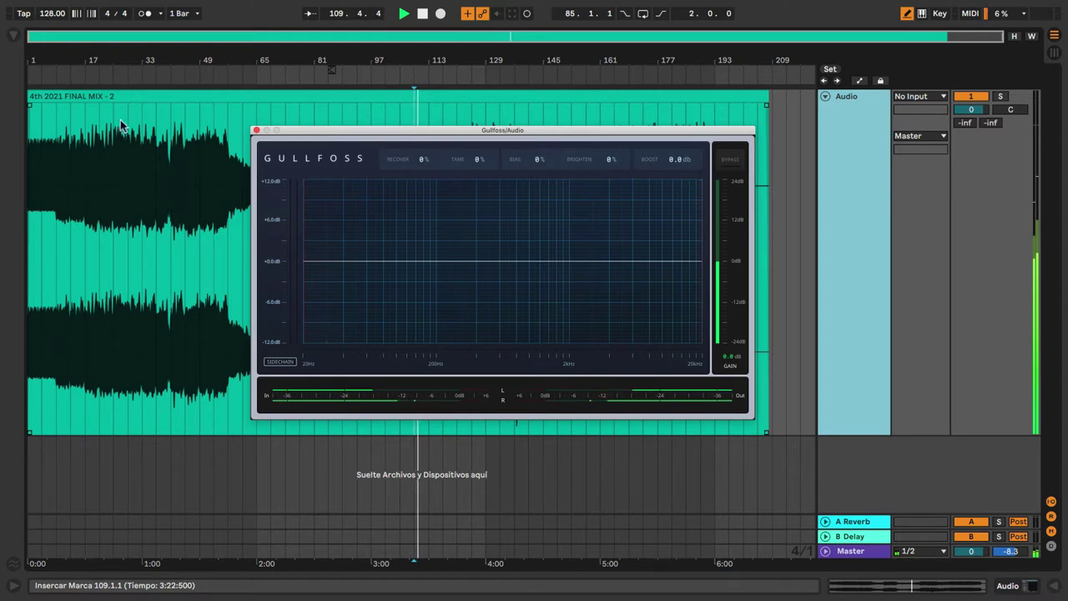
key(space)
click(34, 127)
key(space)
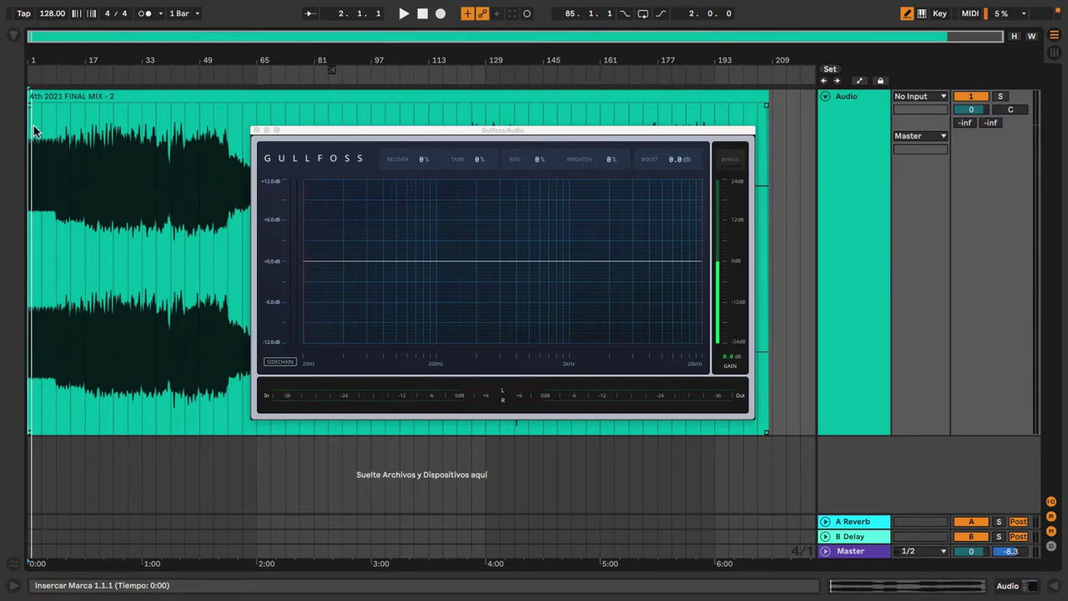
Set Recover and Tame to 50% each.
click(422, 160)
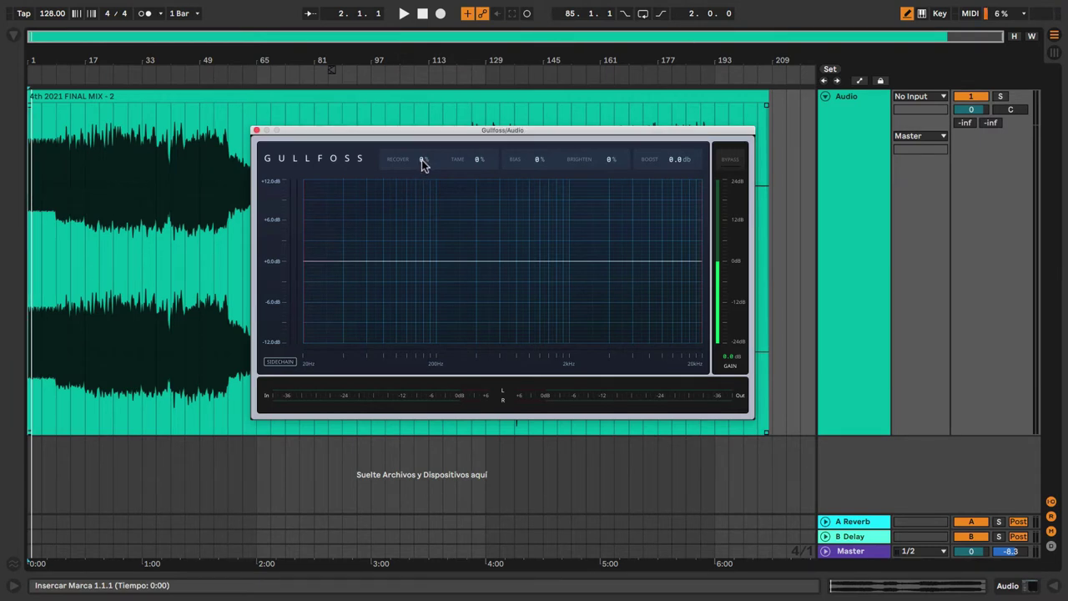
double_click(422, 160)
text(50)
key(Return)
double_click(464, 159)
text(50)
key(Return)
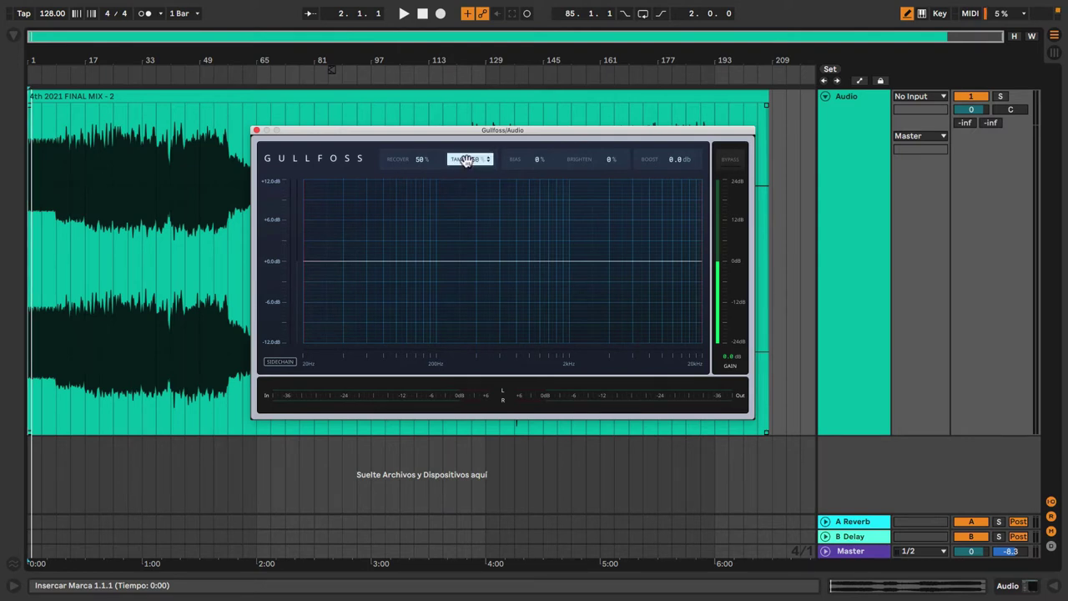
Play the track from the start while setting Bias to 100% and Brighten to -66%.
key(space)
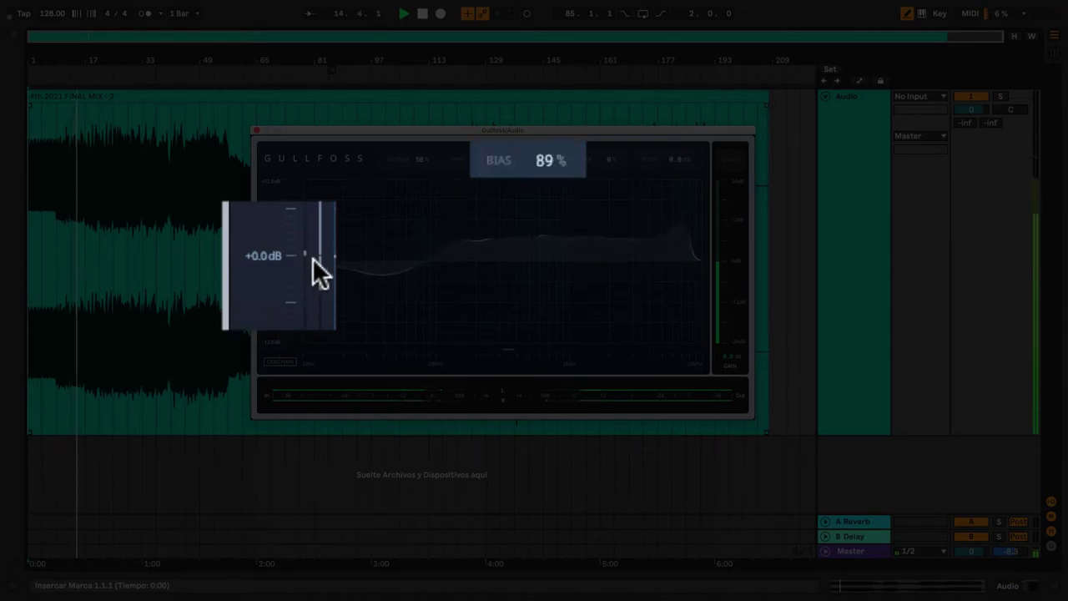
drag(539, 163, 537, 132)
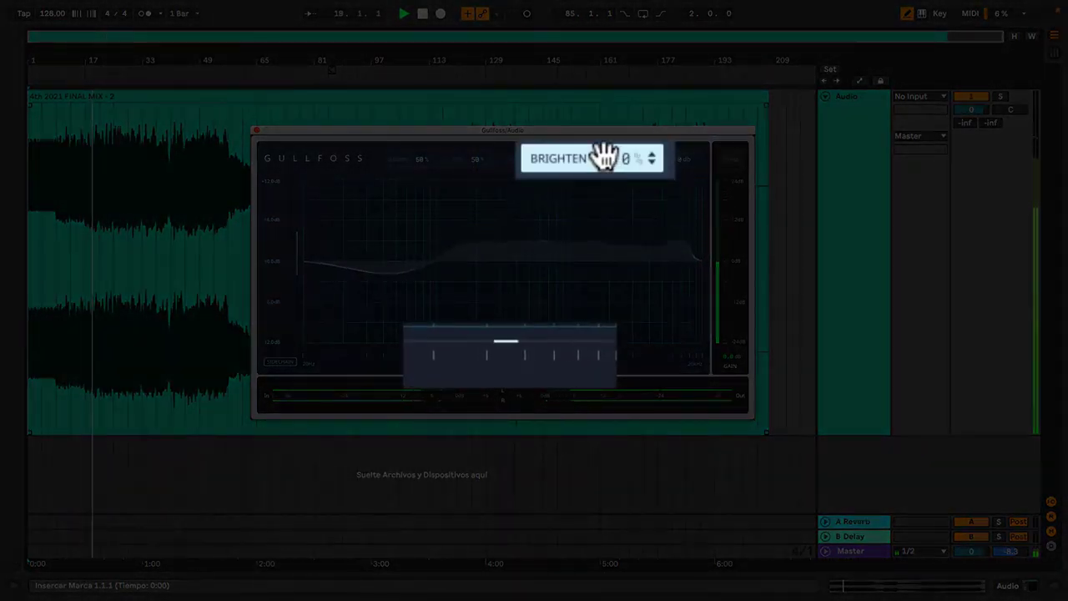
drag(584, 160, 584, 267)
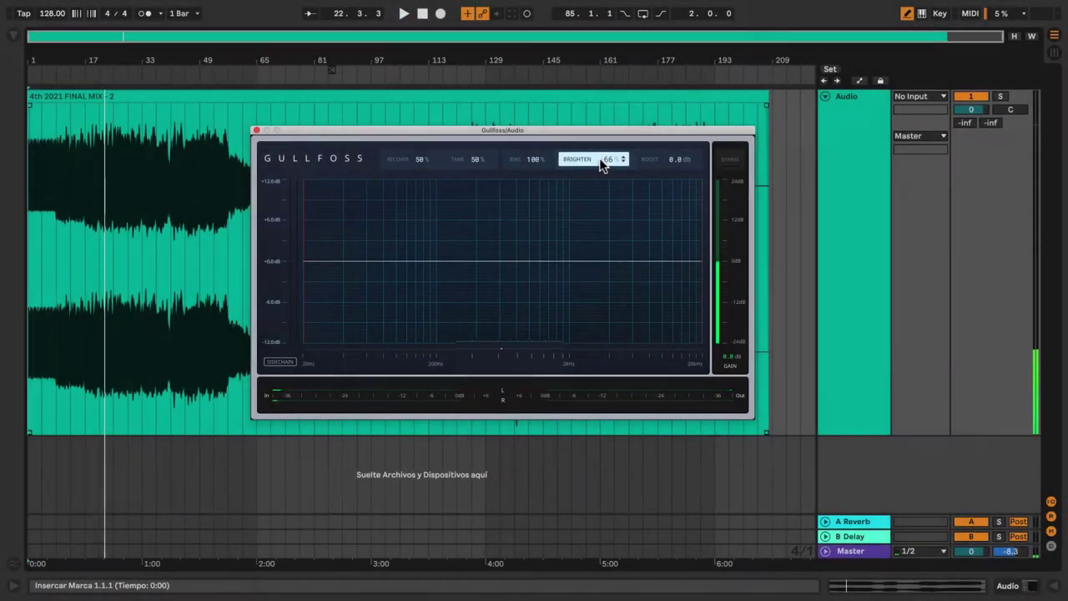
Replay the track from the start, lower Bias to 48%, and stop playback.
key(space)
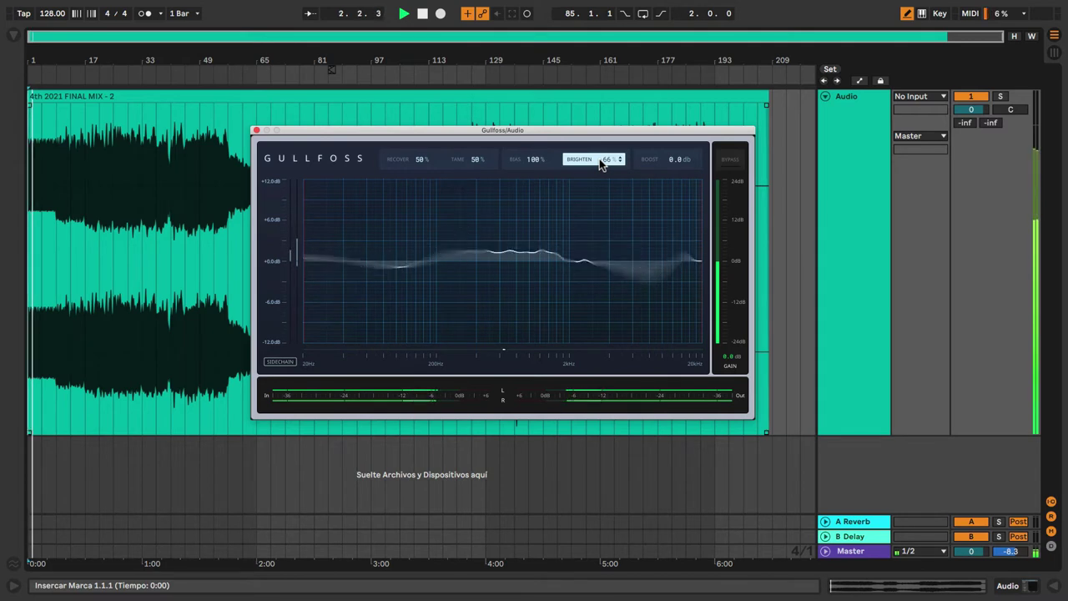
drag(539, 159, 539, 203)
key(space)
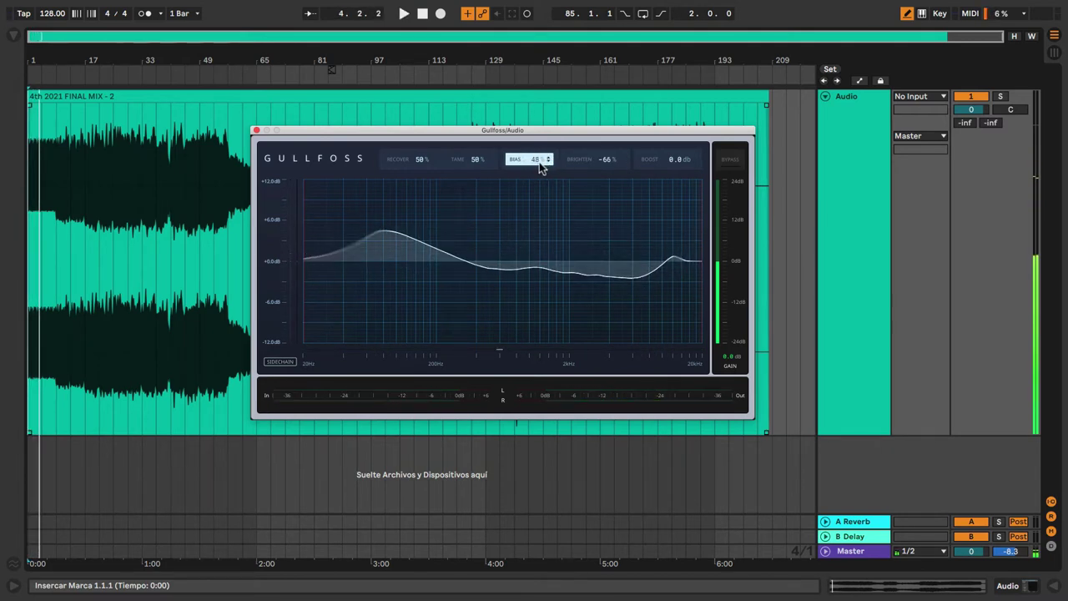
Loop the first eight bars of the clip during playback and set Brighten to -78%.
drag(57, 115, 7, 119)
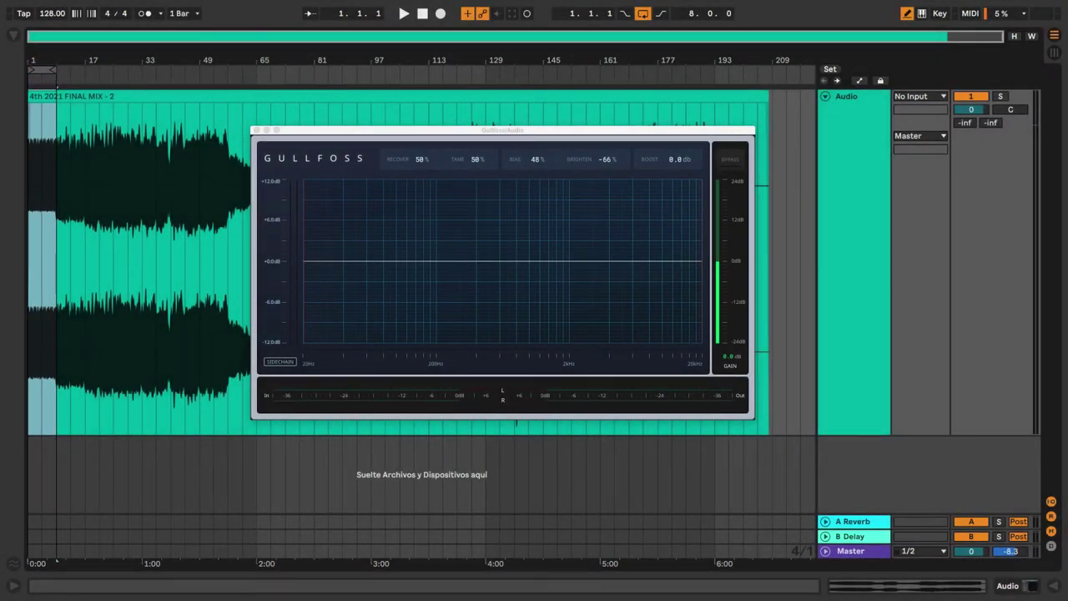
key(space)
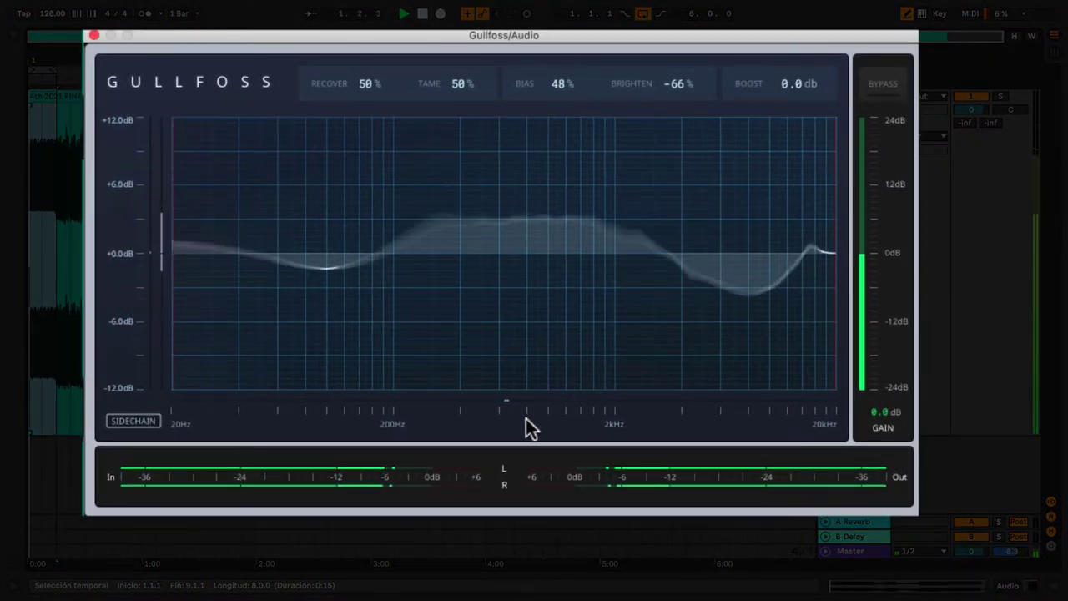
drag(685, 98, 685, 122)
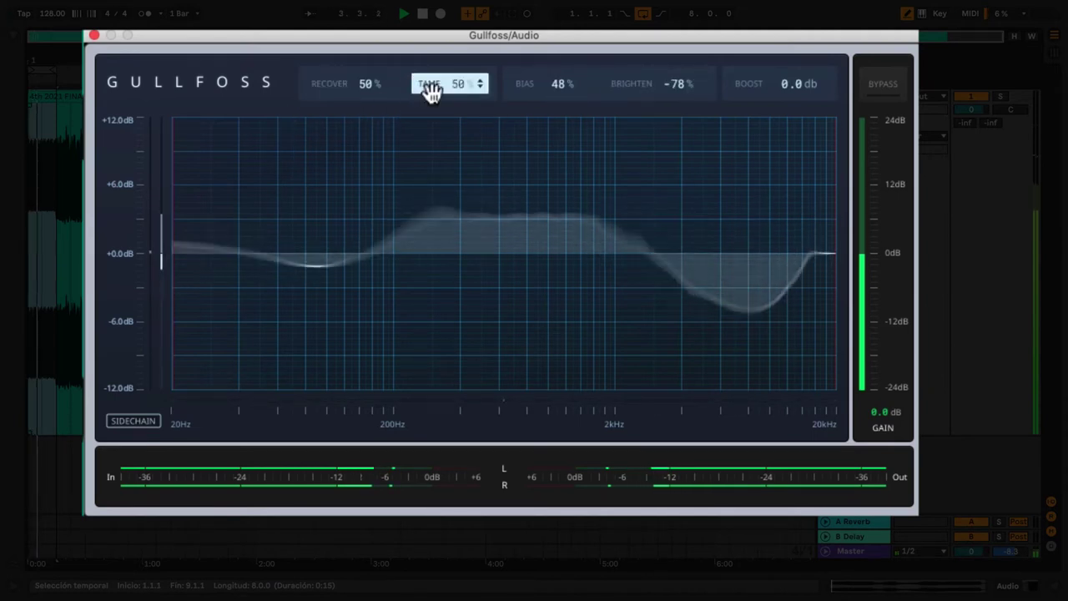
Bring Recover and Tame down to 0%, and raise Recover to 32% and Tame to 12%.
drag(367, 86, 367, 121)
drag(459, 85, 460, 120)
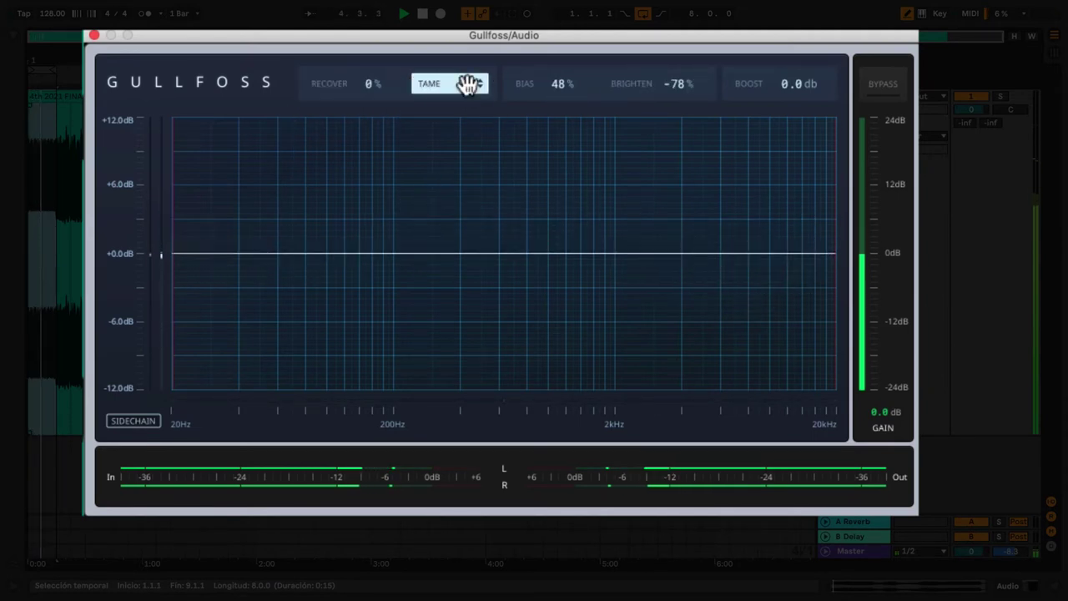
mouse_move(365, 80)
mouse_down()
mouse_move(364, 22)
mouse_move(364, 75)
mouse_up()
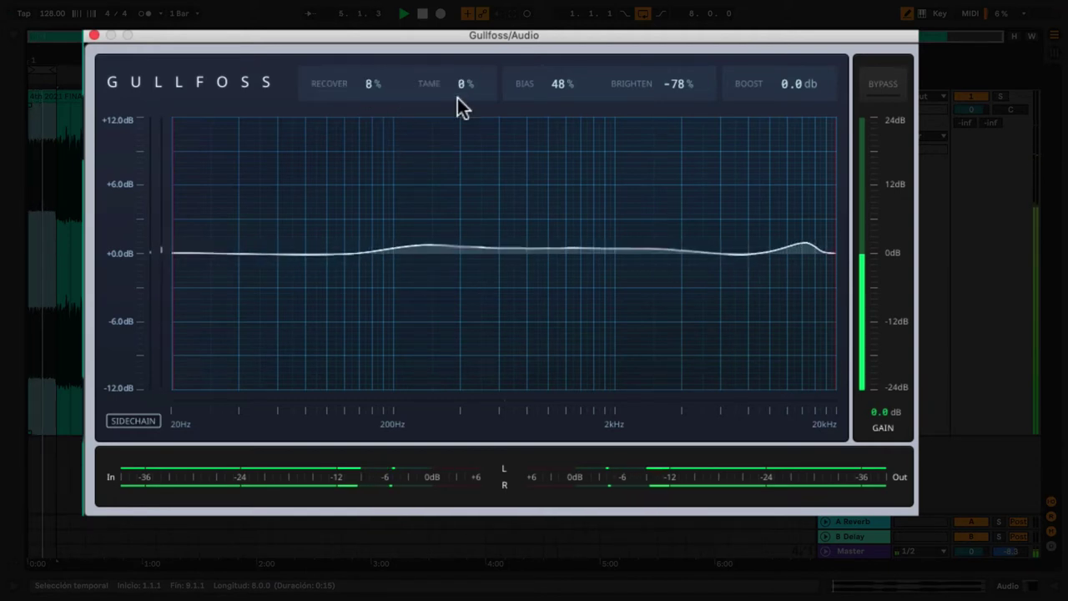
drag(462, 90, 367, 68)
Compare the processed loop with the original sound by switching bypass on and off.
click(896, 92)
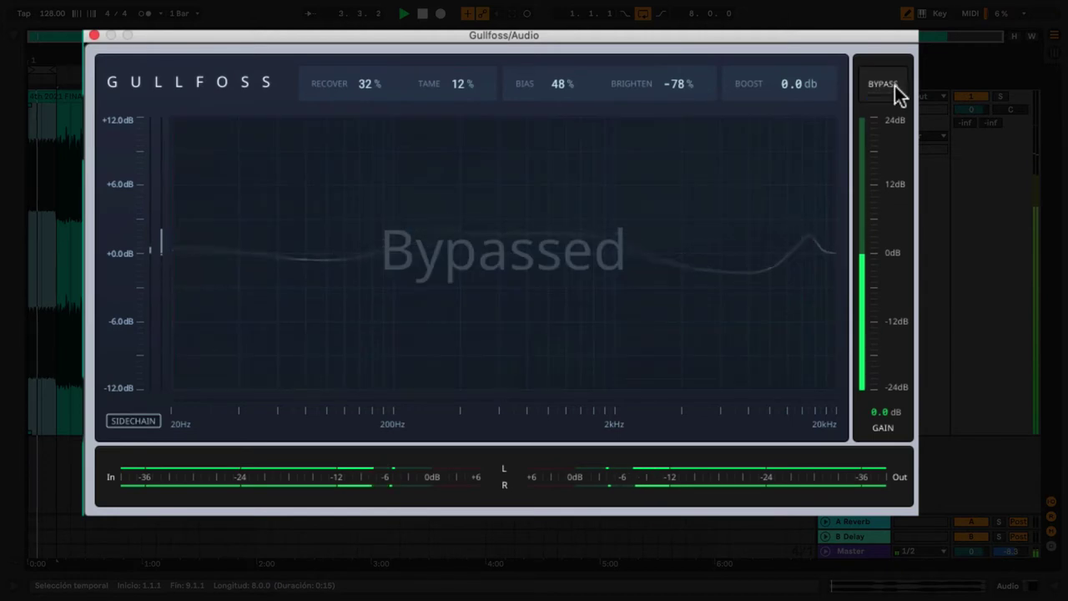
click(895, 86)
click(895, 86)
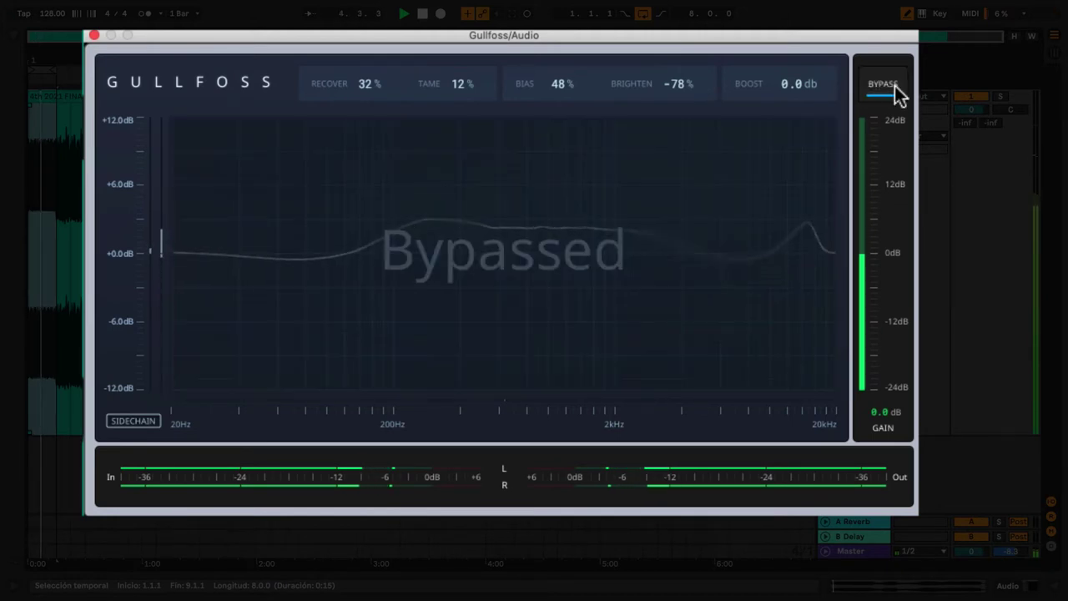
click(895, 86)
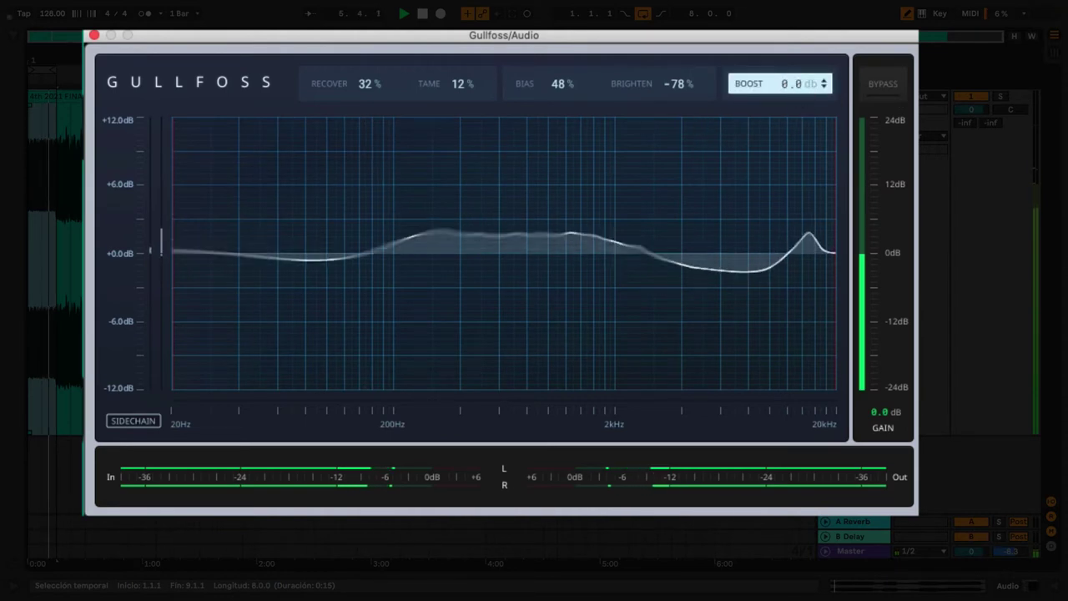
Try Boost at -50 dB and 50 dB, settle on 0.8 dB, and set Bias to -3%.
drag(793, 83, 792, 142)
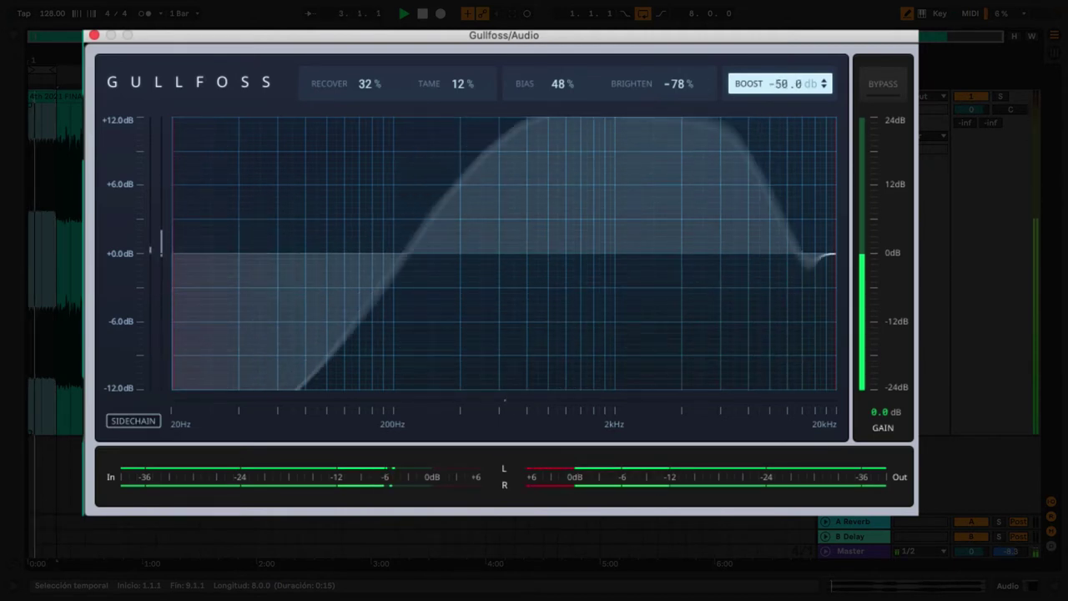
drag(793, 84, 793, 2)
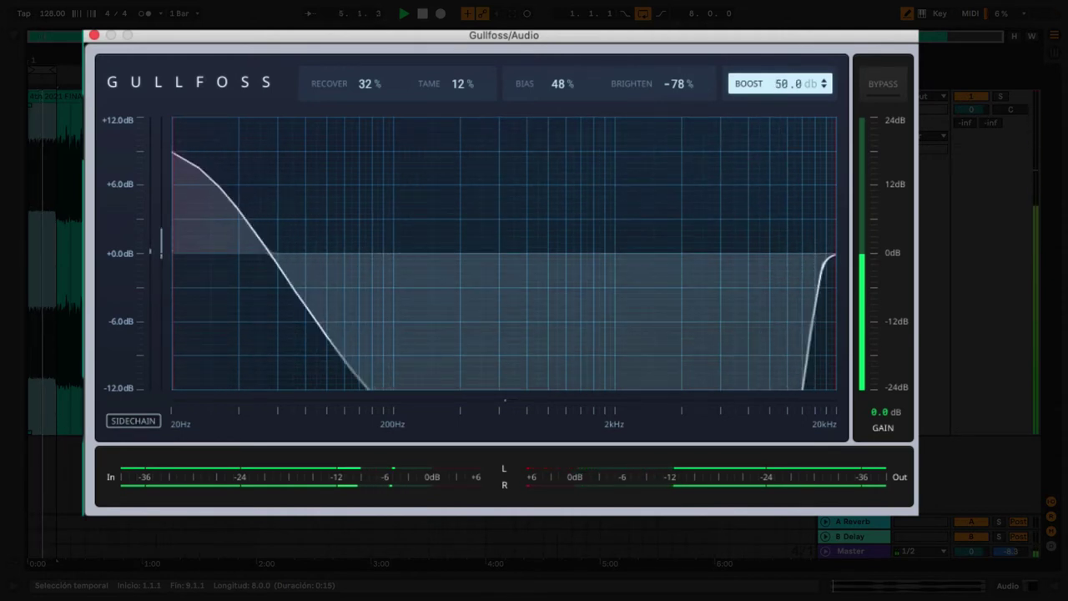
mouse_move(792, 84)
mouse_down()
mouse_move(792, 121)
mouse_move(801, 86)
mouse_up()
drag(586, 83, 565, 89)
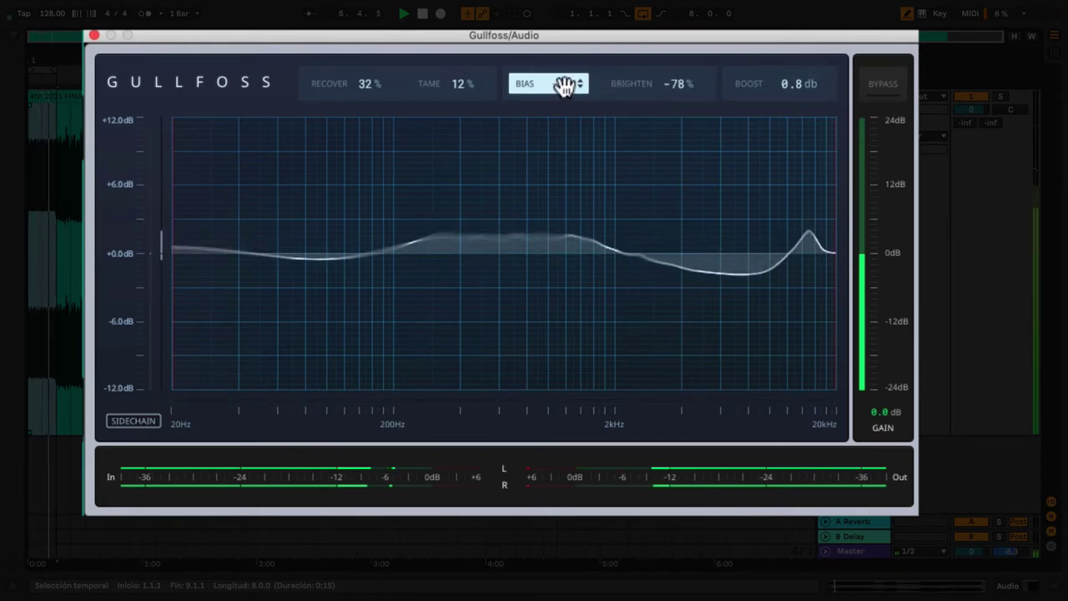
Set Recover to 12% and compare the processed loop with the bypassed signal.
drag(379, 84, 372, 82)
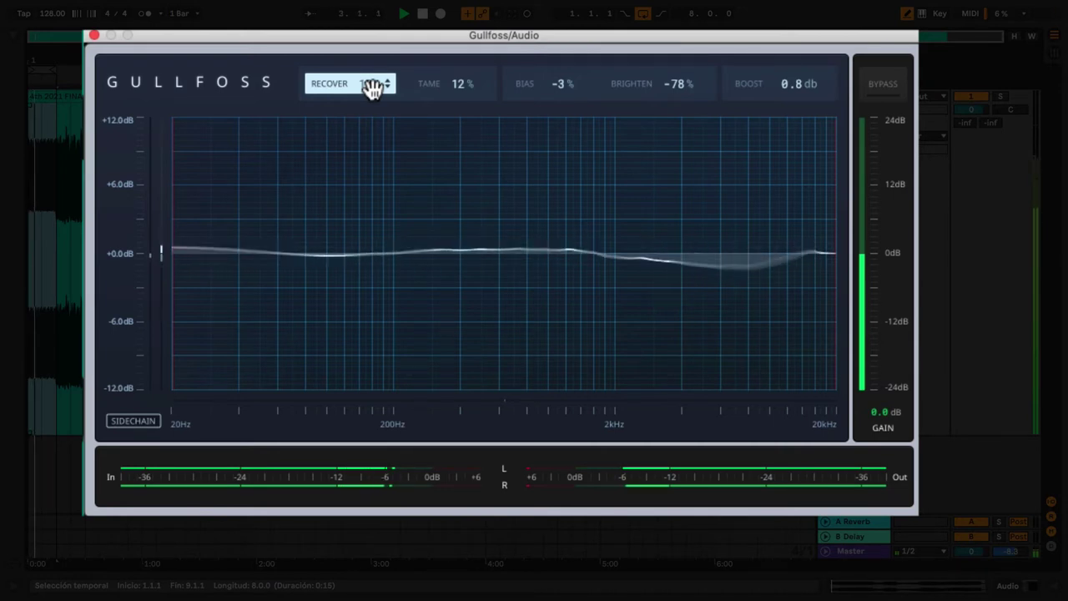
text(12)
key(Return)
click(888, 87)
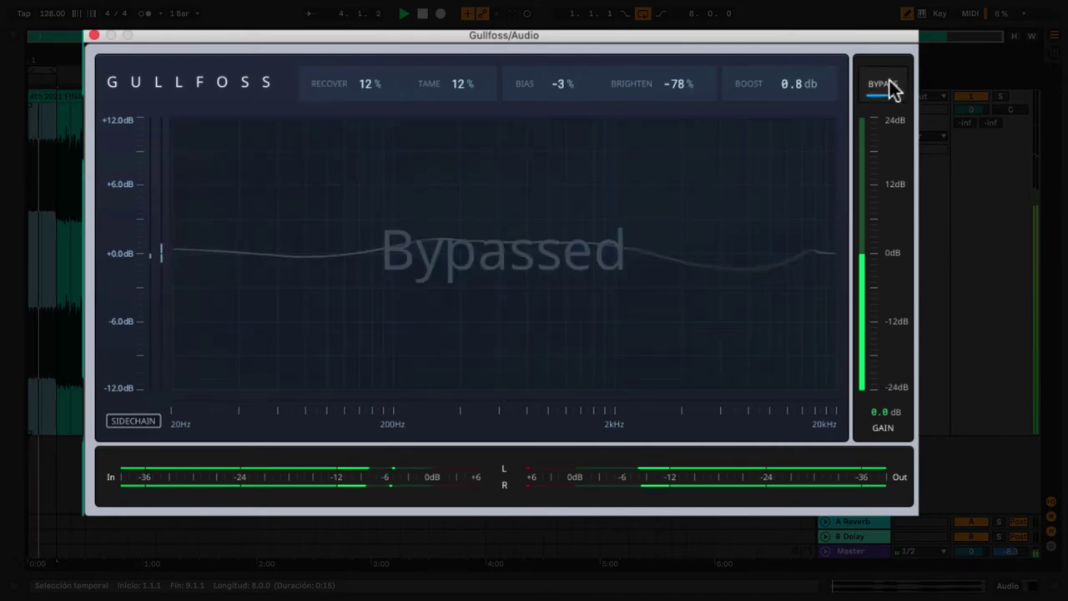
click(889, 83)
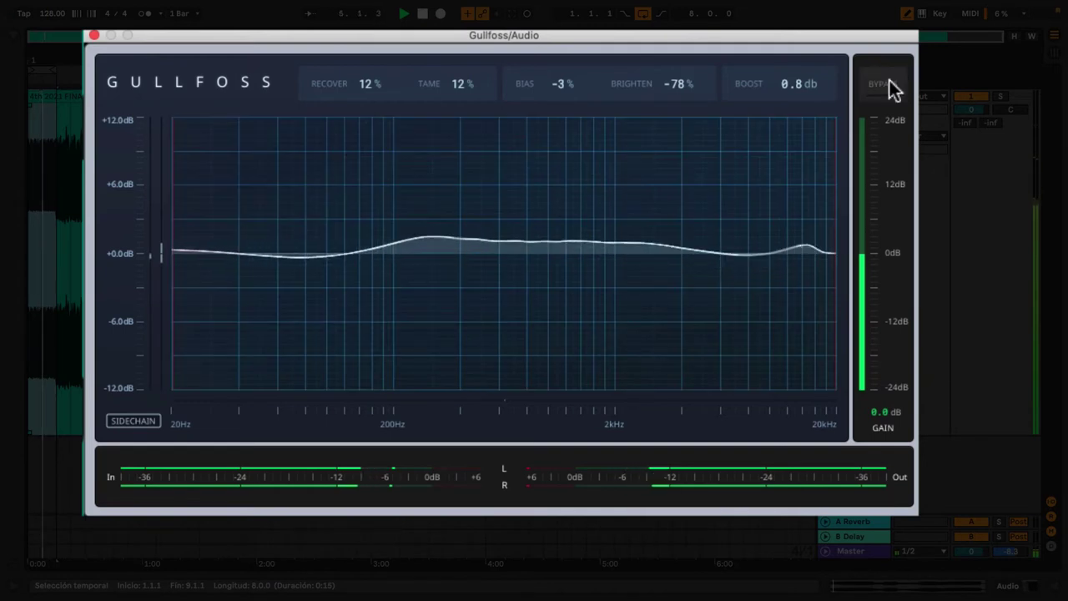
Compare the equalized loop with the original sound again by toggling Gullfoss's bypass several times.
click(889, 83)
click(890, 84)
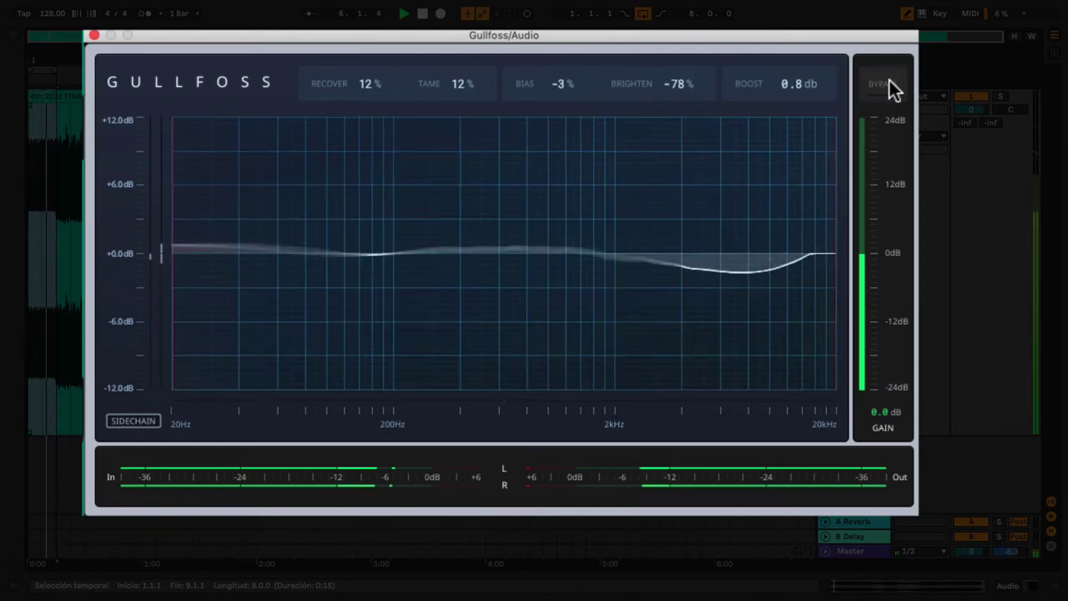
click(889, 83)
click(889, 80)
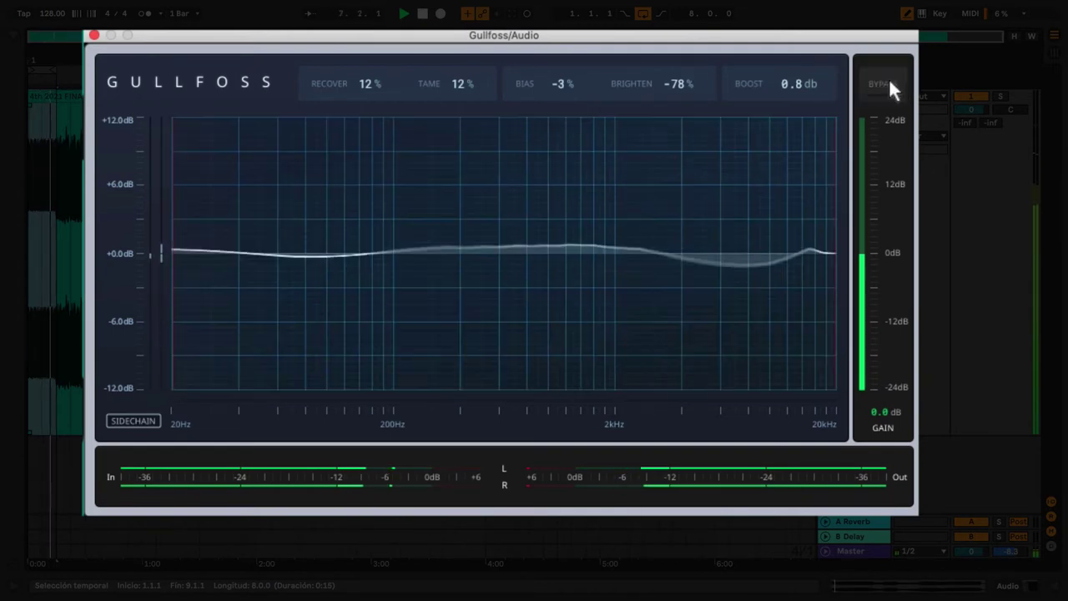
Set Brighten to -64%, compare the result with the bypassed signal, and close the Gullfoss window.
drag(705, 97, 704, 88)
click(886, 84)
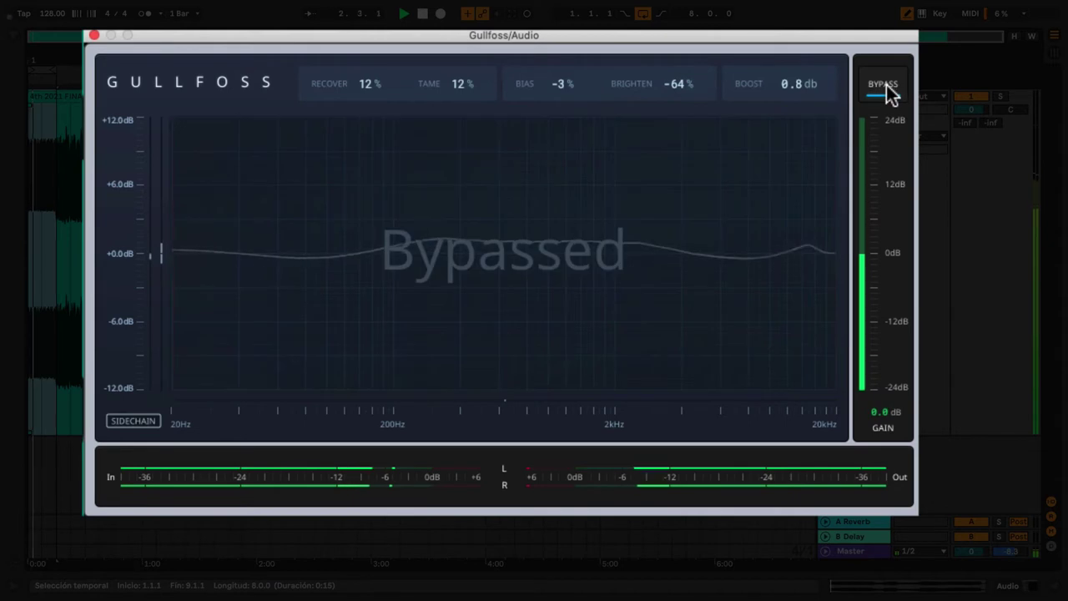
click(886, 84)
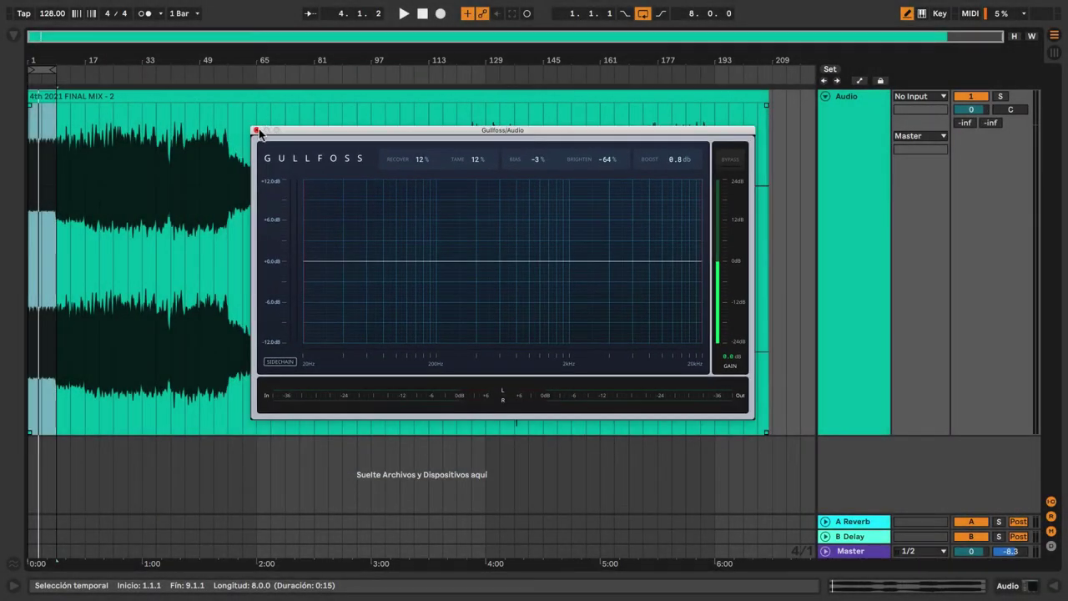
click(256, 131)
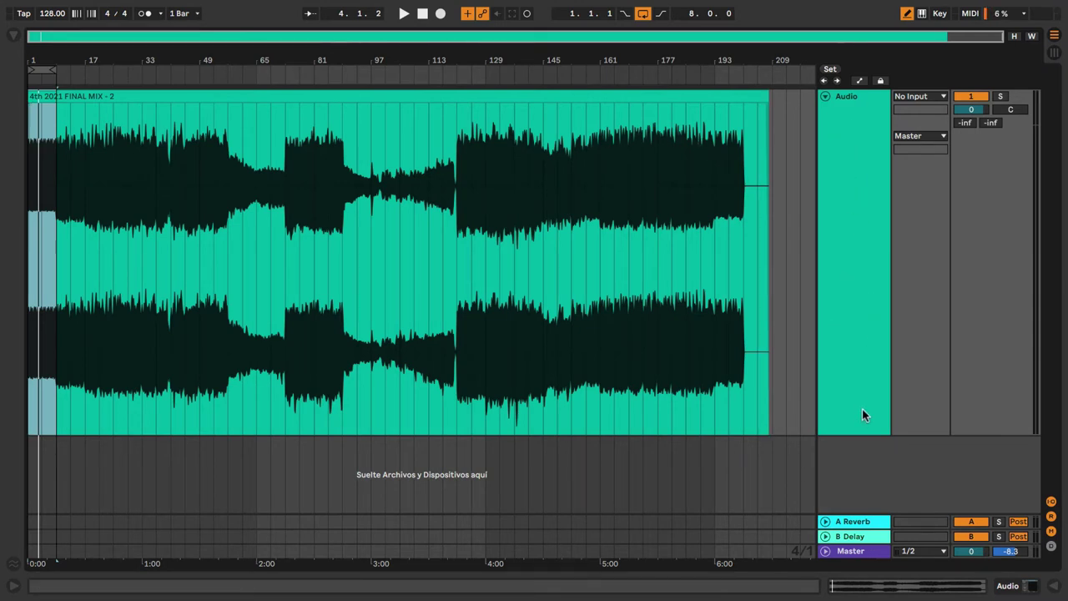
Check the device chain of SYNTHS track 5 and examine how the mix's clips are divided among the tracks.
double_click(852, 247)
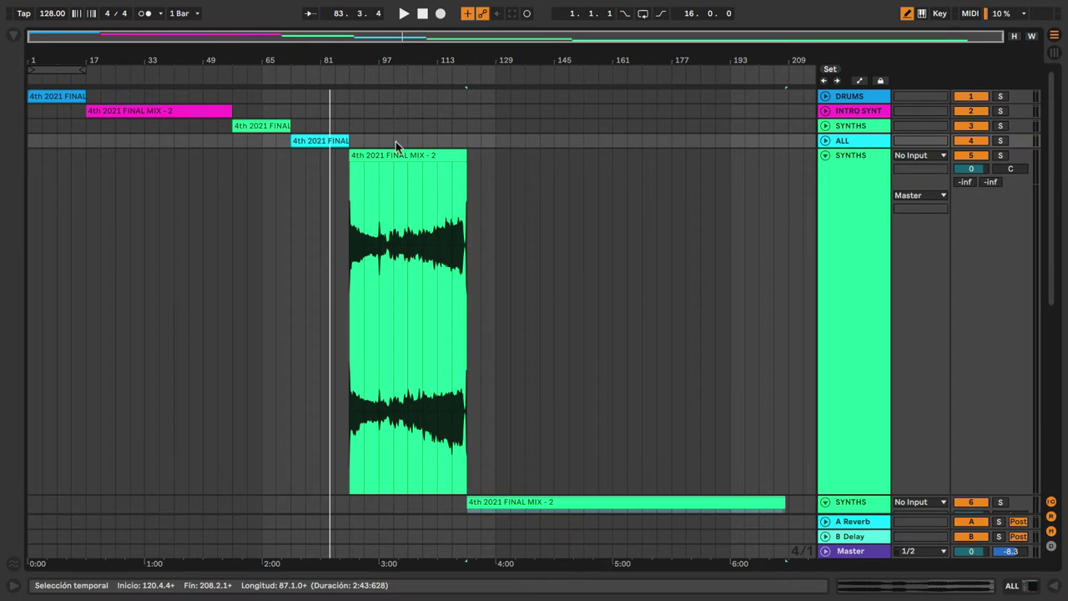
double_click(868, 184)
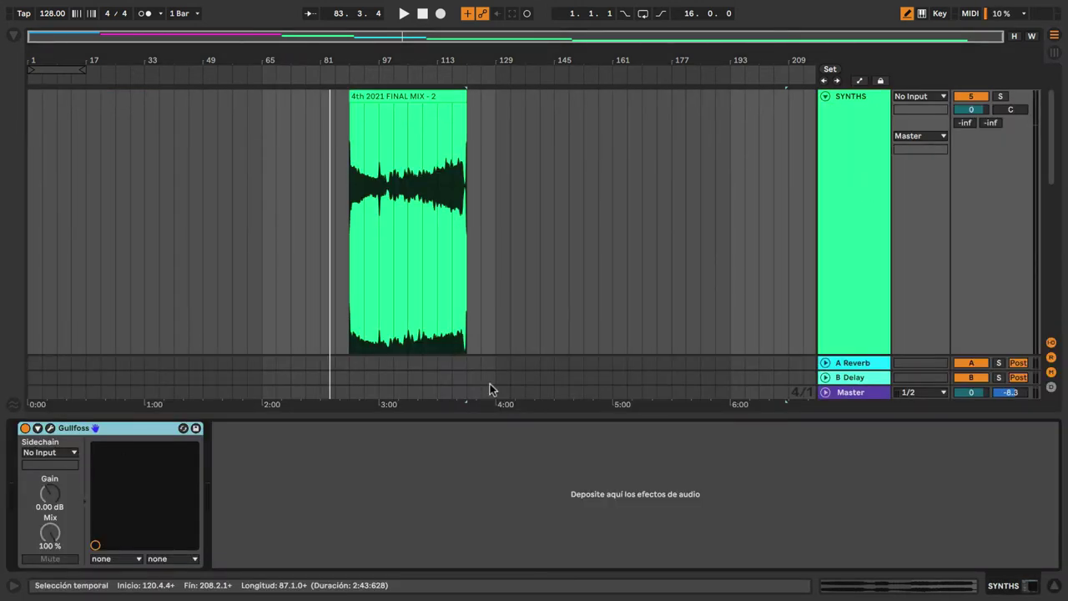
drag(605, 533, 605, 552)
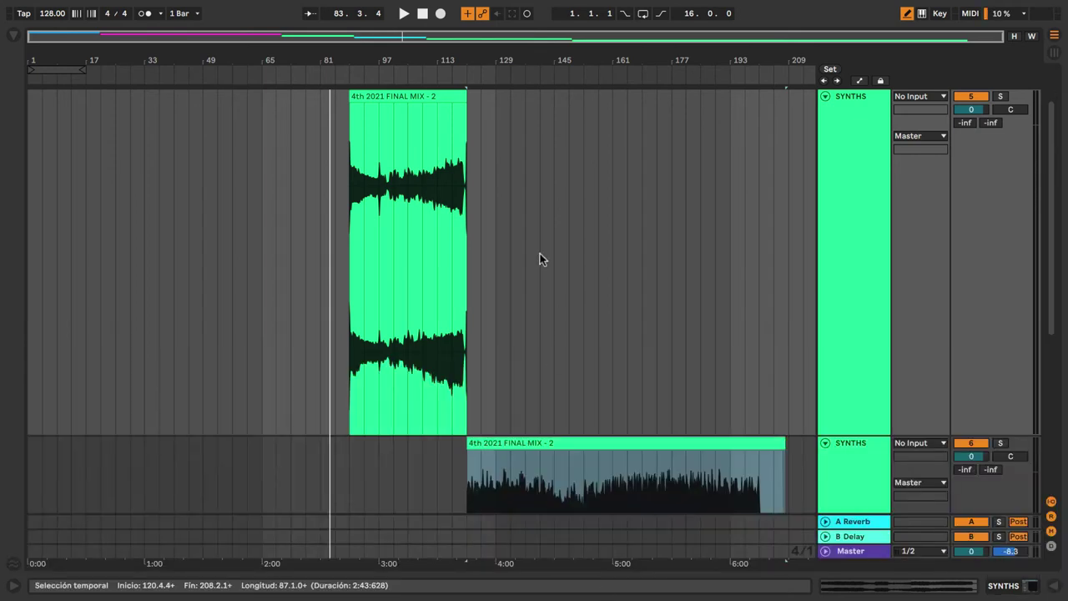
scroll(546, 242, up, 3)
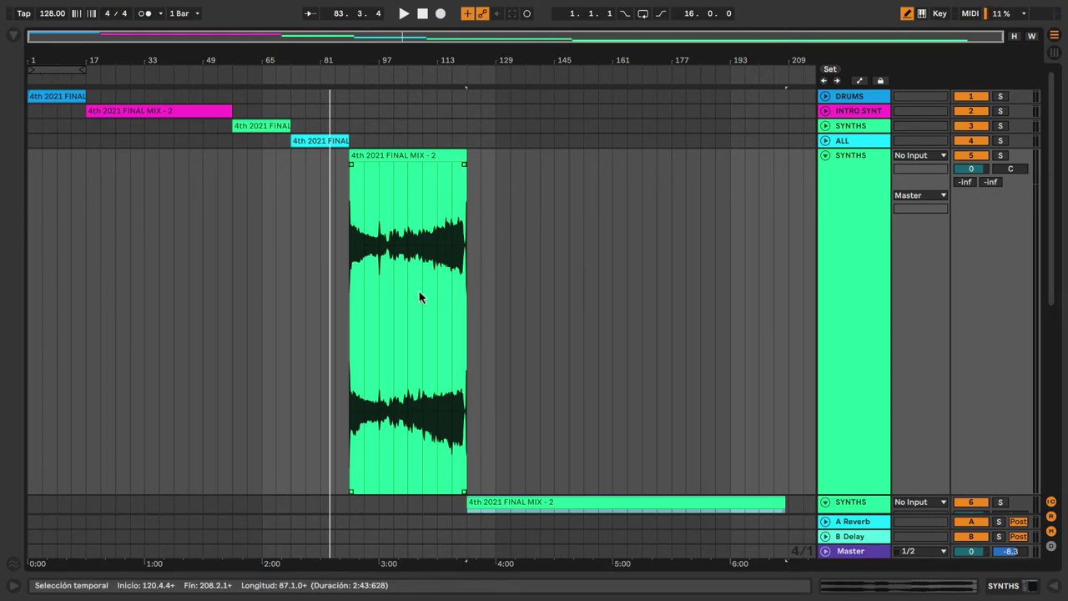
scroll(460, 307, down, 5)
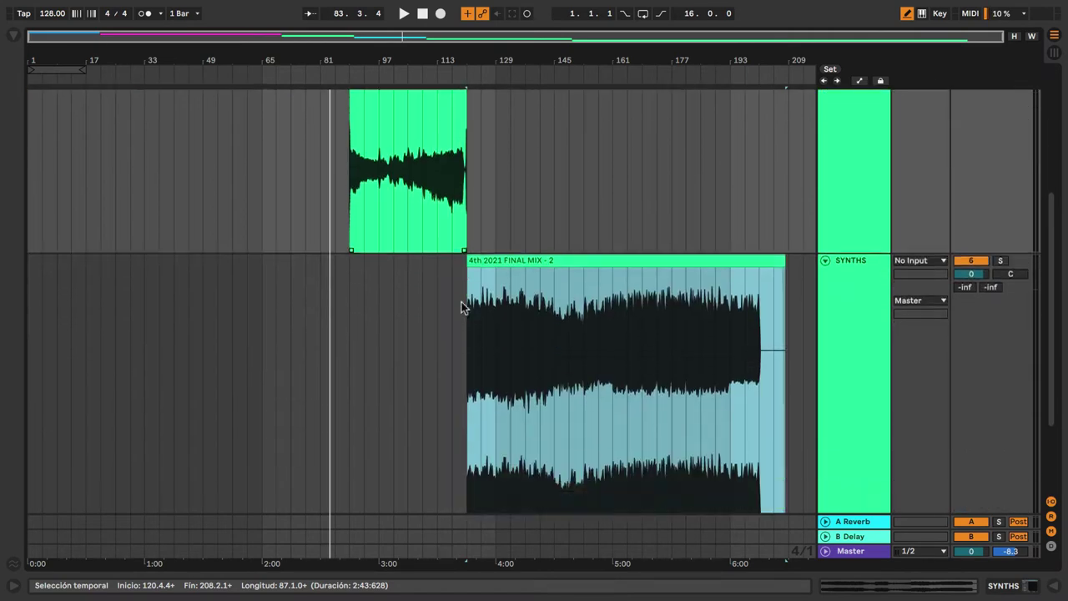
Reduce the heights of SYNTHS tracks 5 and 6 so both clips fit in view where they meet just before bar 121.
drag(467, 73, 399, 75)
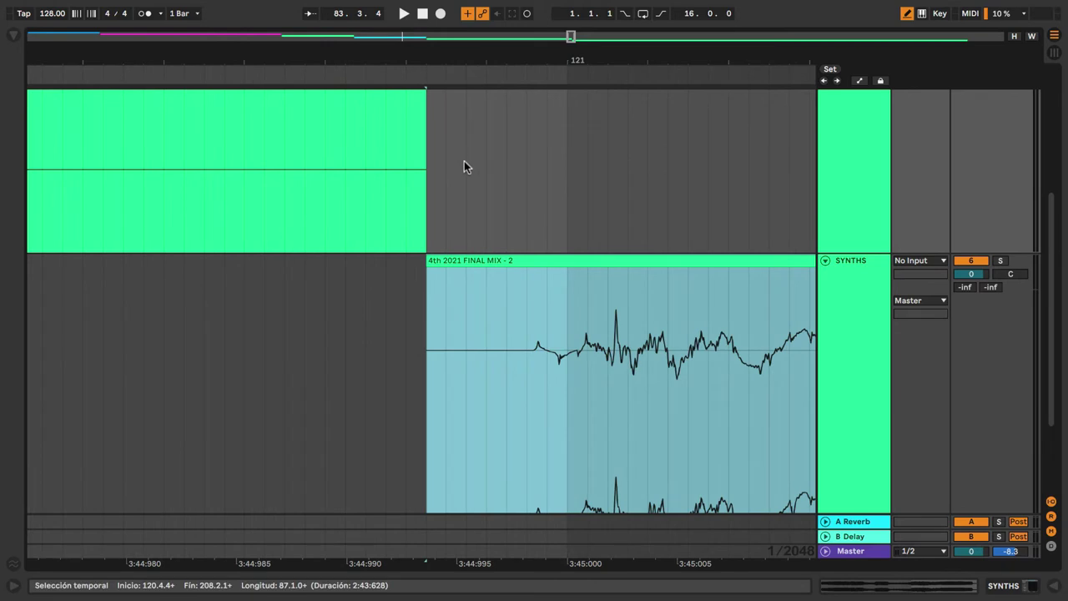
scroll(465, 162, up, 5)
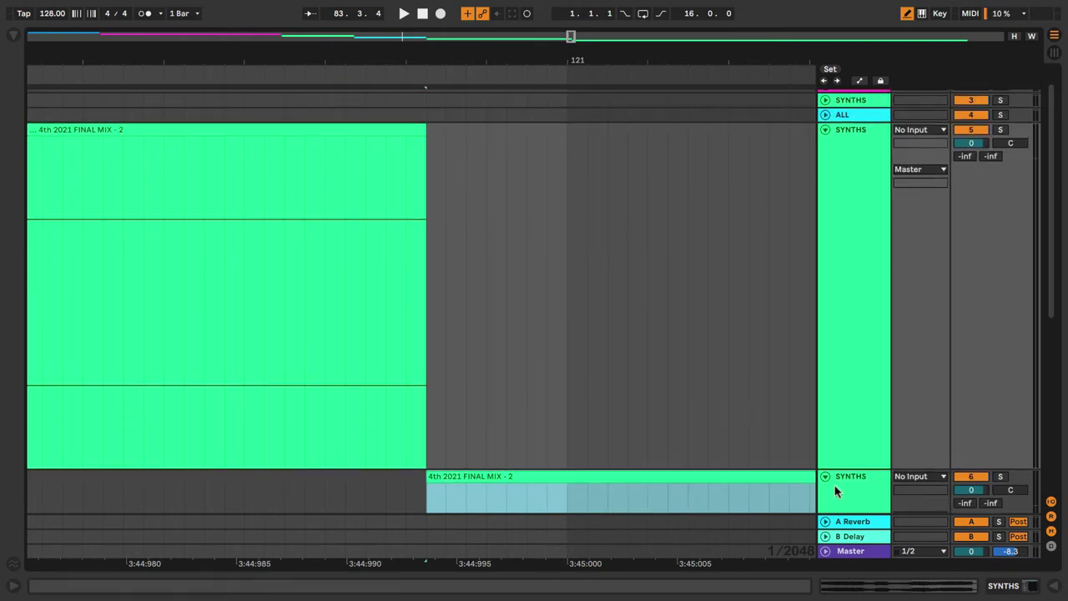
drag(846, 467, 828, 332)
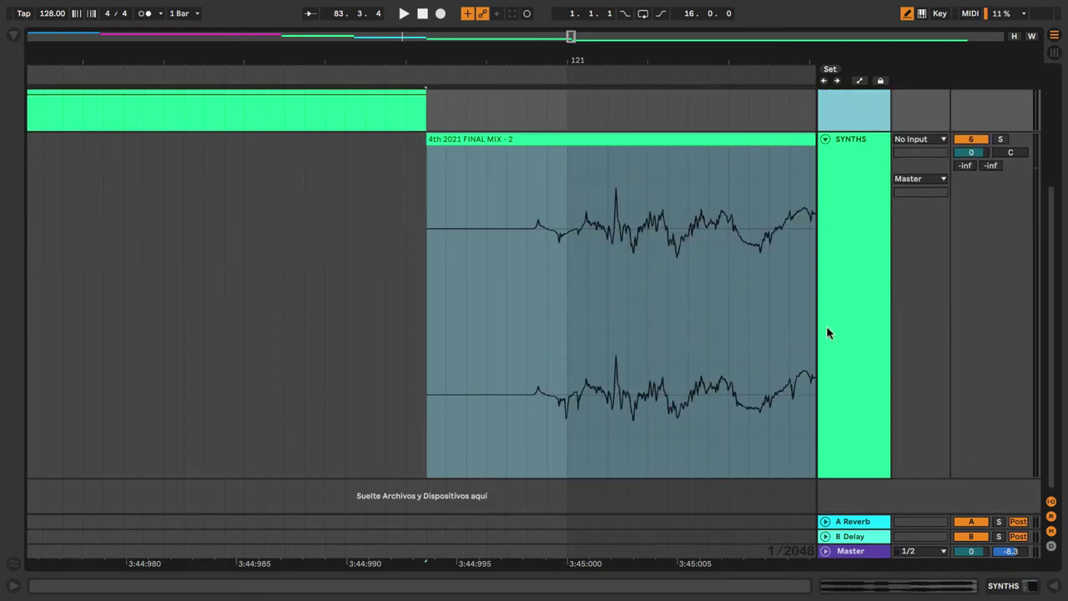
drag(851, 476, 835, 292)
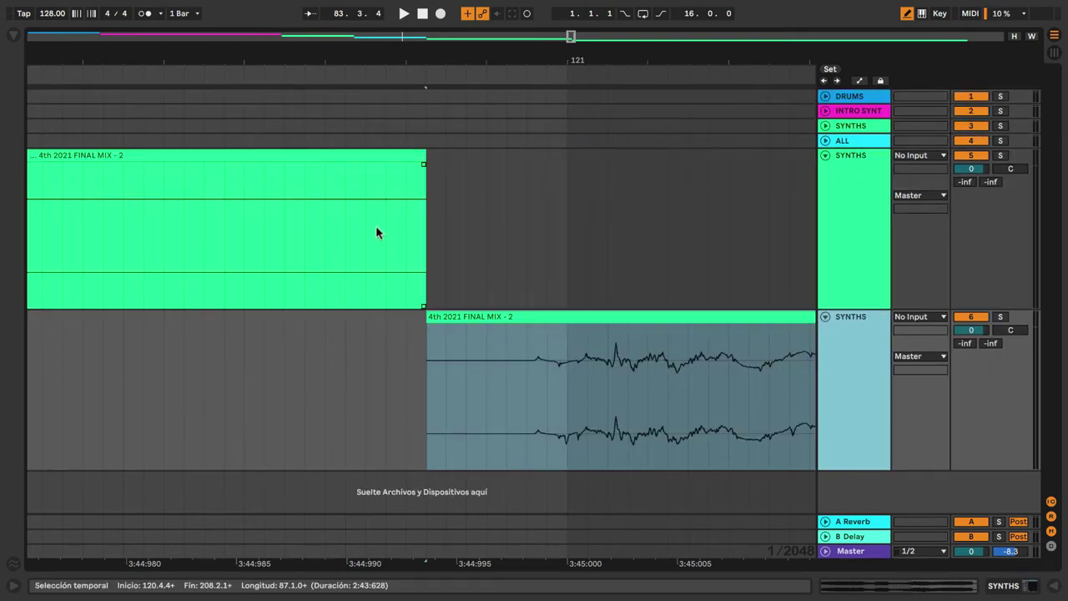
Extend the end of the SYNTHS track 5 clip to bar 121 and audition it in solo.
drag(427, 162, 573, 169)
click(1002, 157)
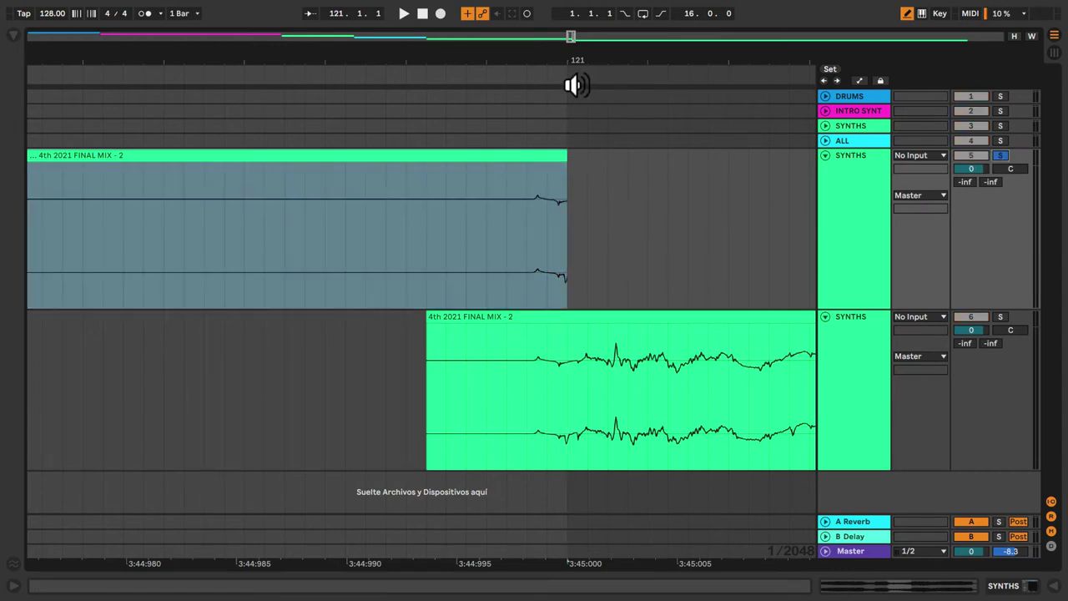
key(space)
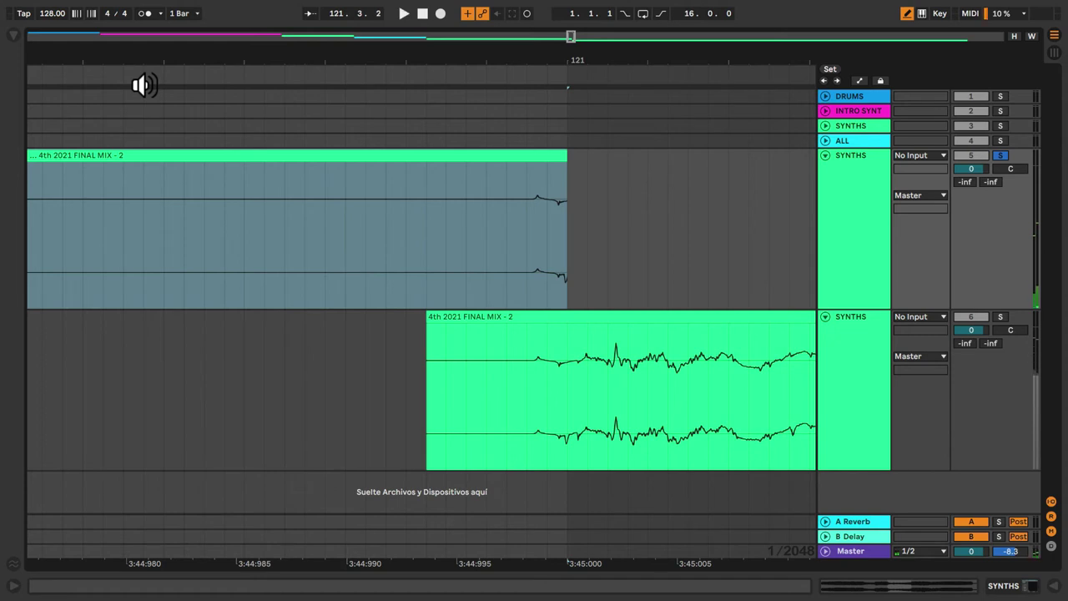
Trim the track 5 clip back to where the track 6 clip starts and audition its ending.
drag(570, 159, 430, 174)
key(space)
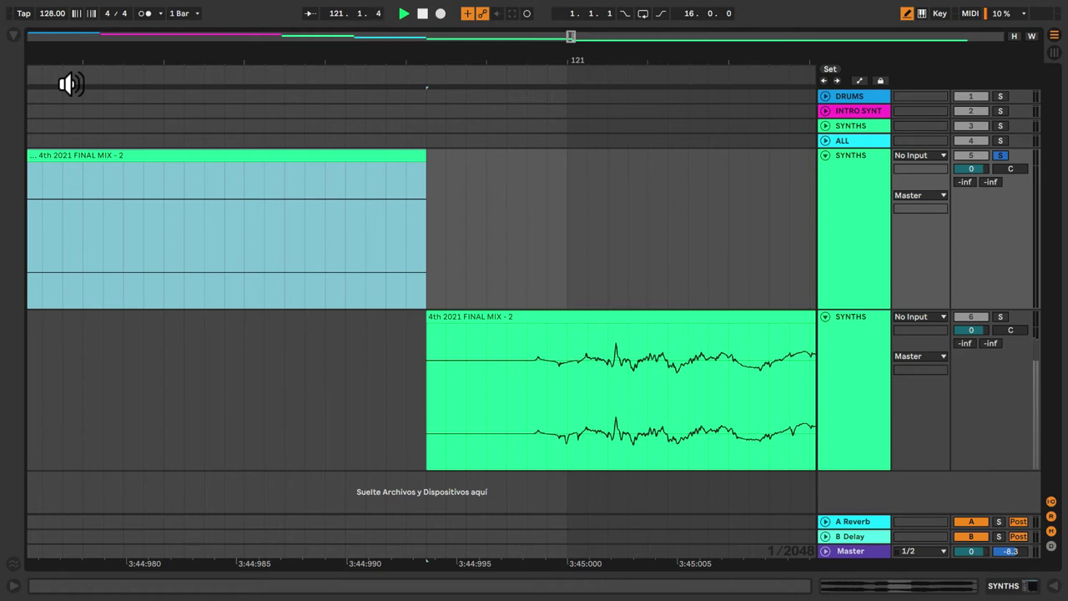
key(space)
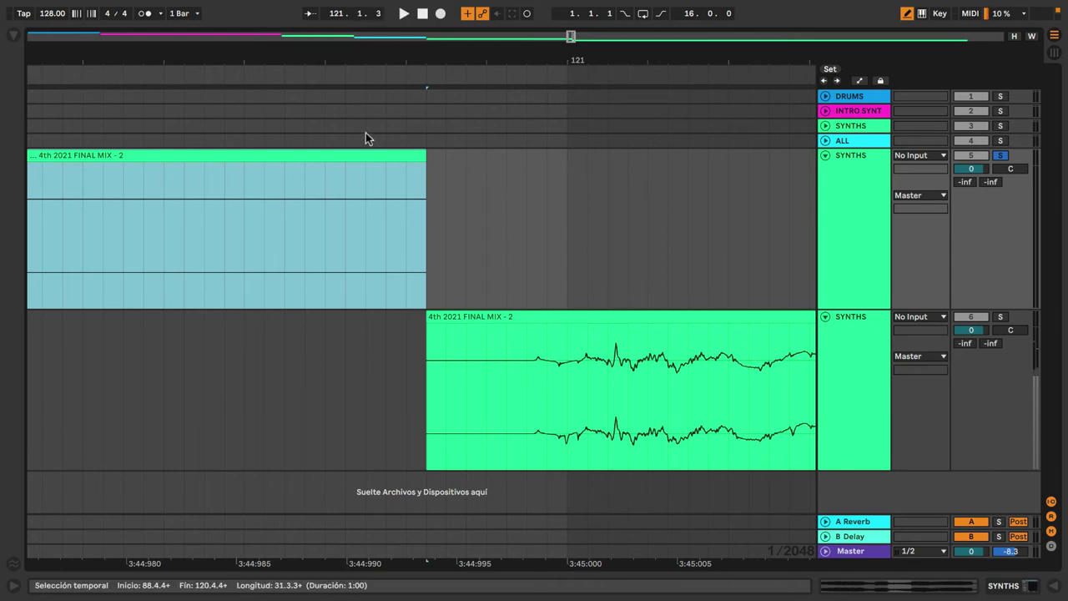
Move the clip from SYNTHS track 6 up to track 5, directly after the first clip, and duplicate track 5.
drag(469, 313, 471, 223)
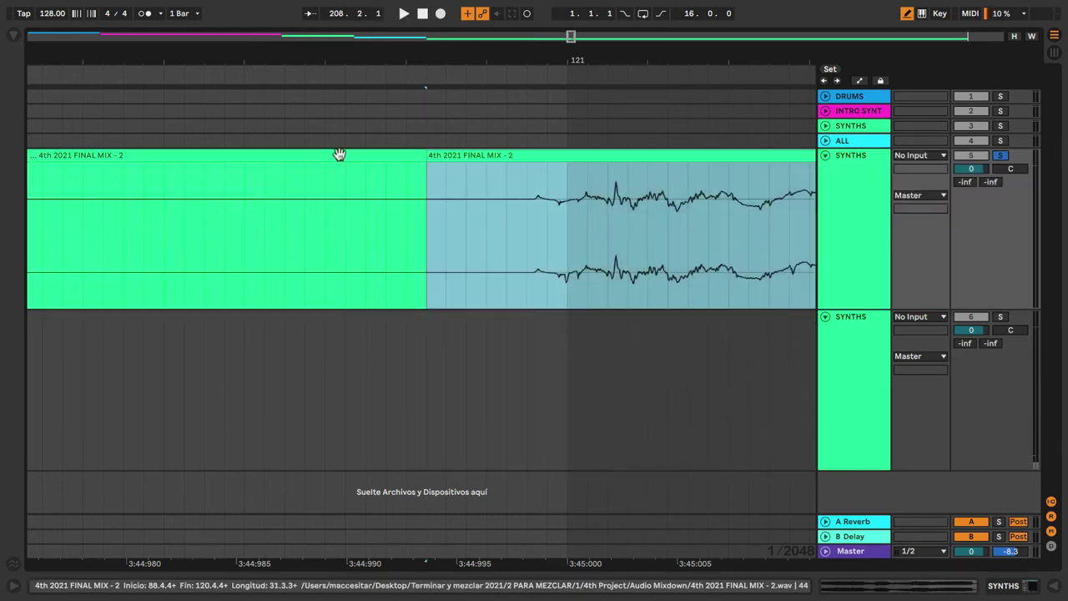
click(427, 193)
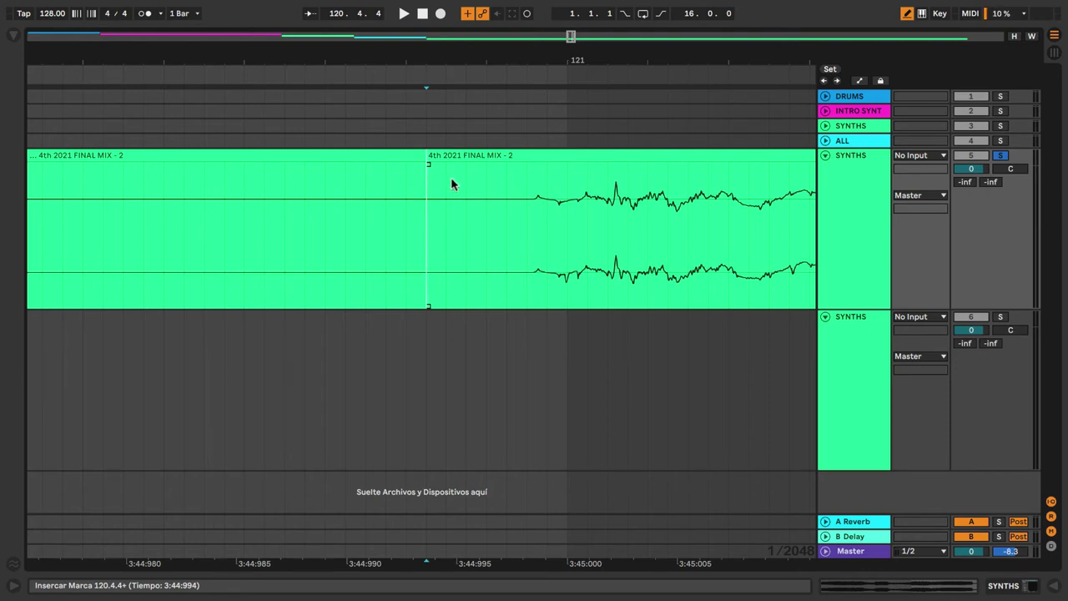
click(474, 158)
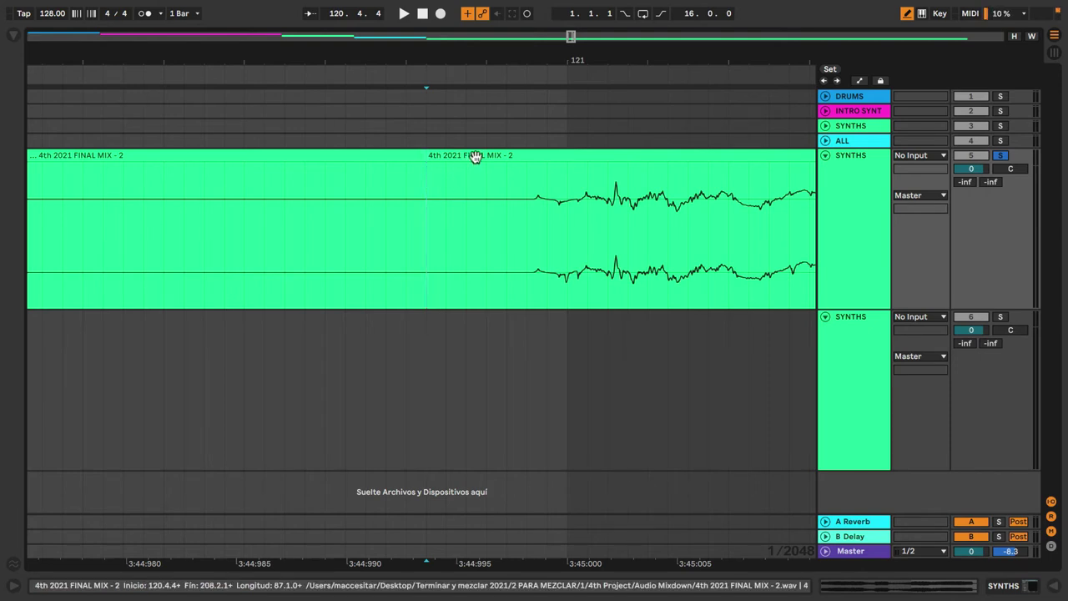
click(851, 185)
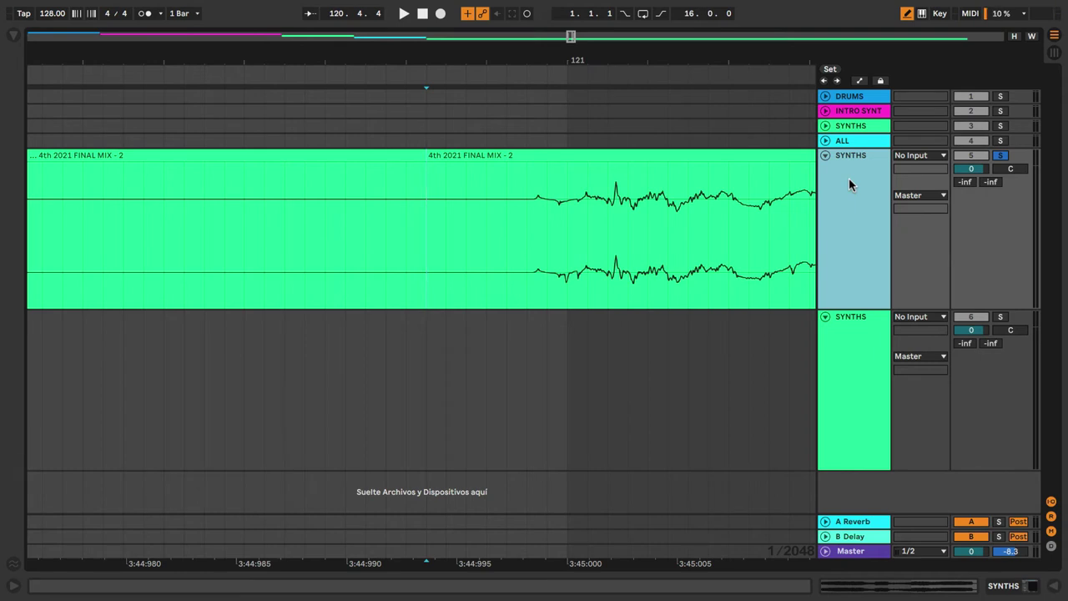
key(ctrl+d)
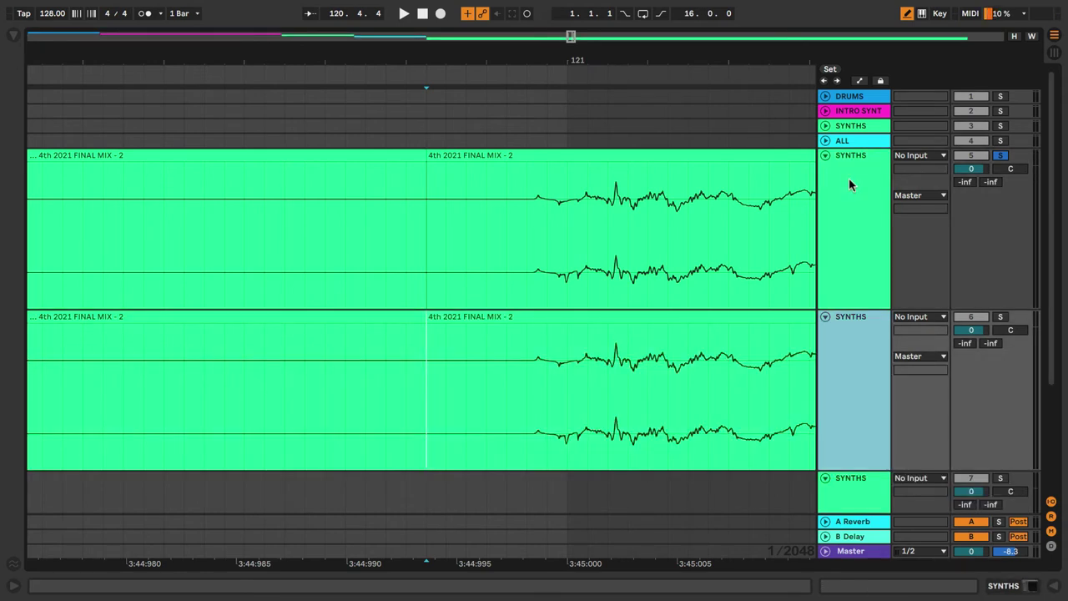
Delete the second clip from the original SYNTHS track and the first clip from its duplicate.
click(574, 156)
key(Delete)
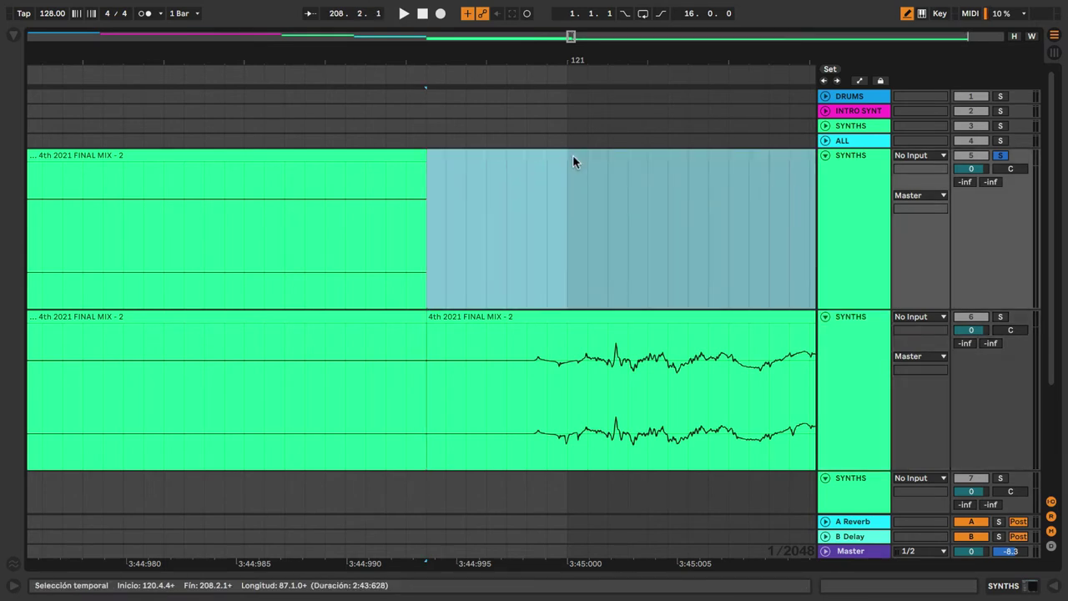
click(326, 317)
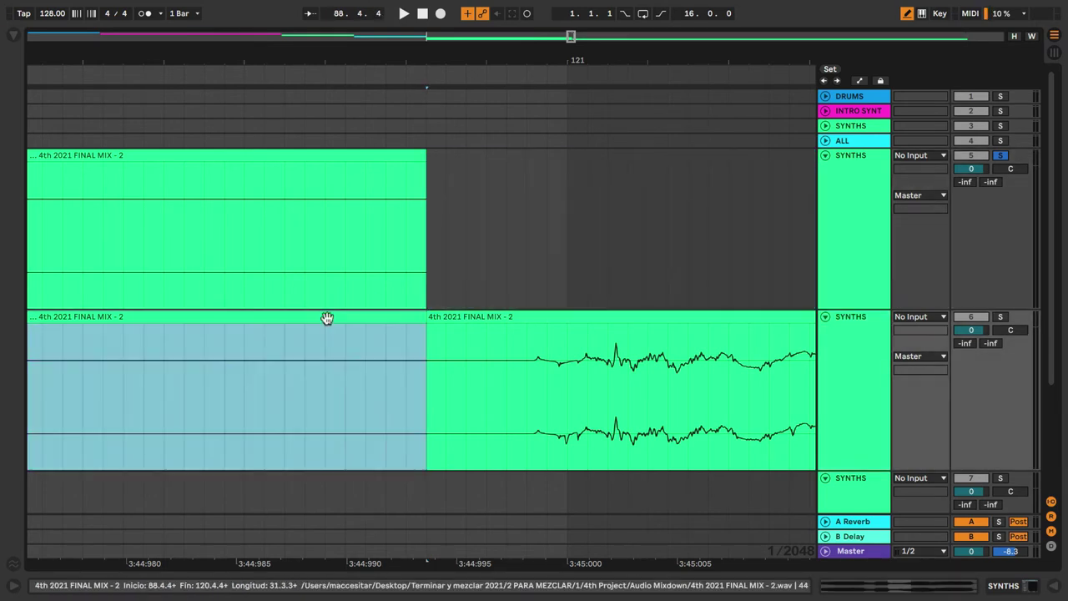
key(Delete)
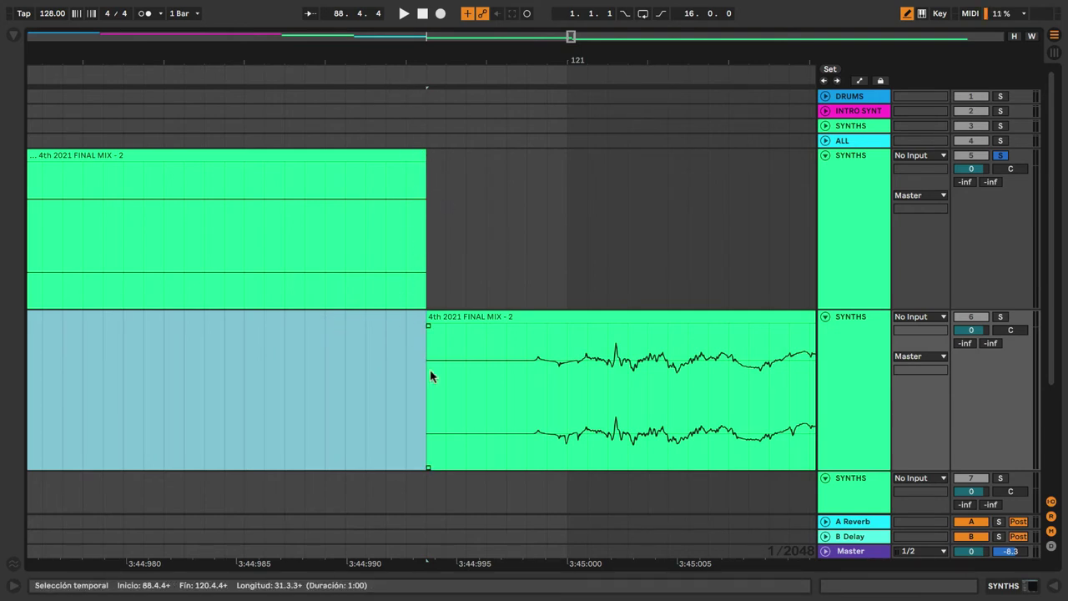
Audition the transition between SYNTHS tracks 5 and 6 around bar 121 and clear the track solos.
click(188, 79)
click(998, 317)
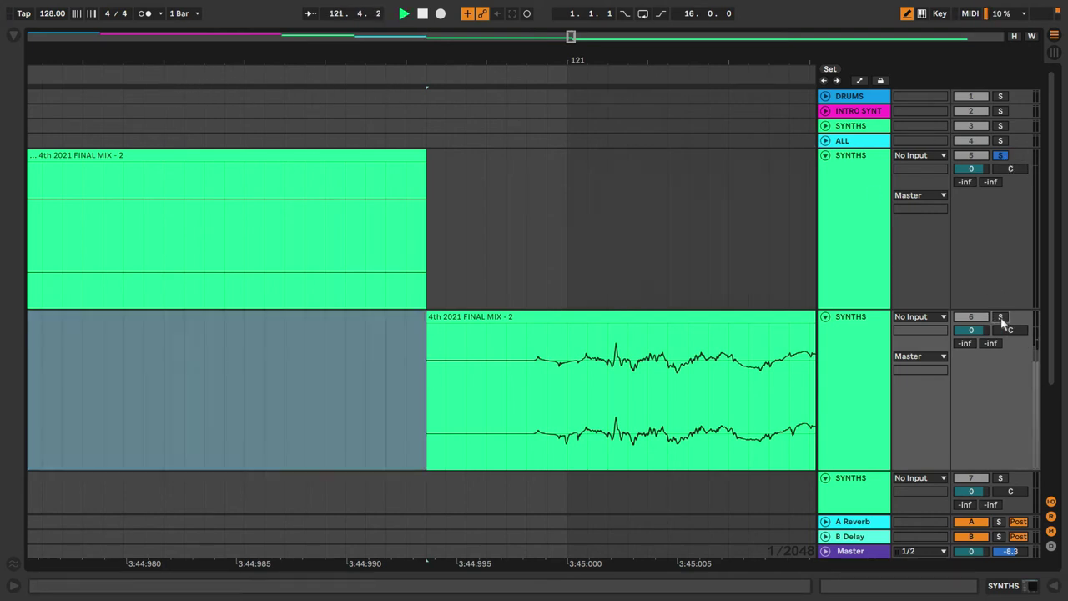
click(181, 79)
key(space)
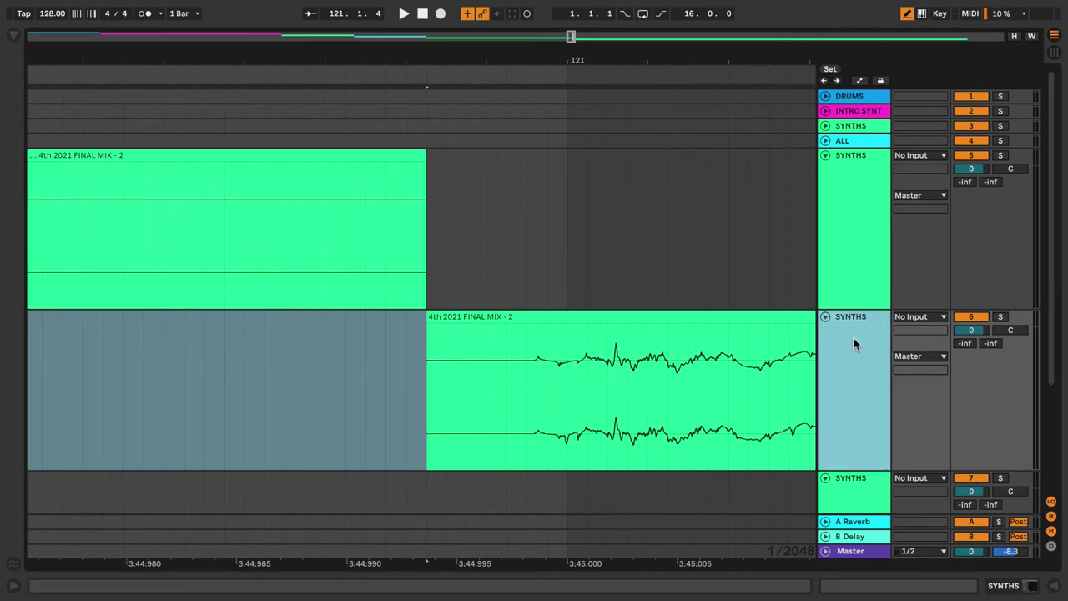
Show the track automation, fold all tracks, and bring the whole arrangement into view.
key(a)
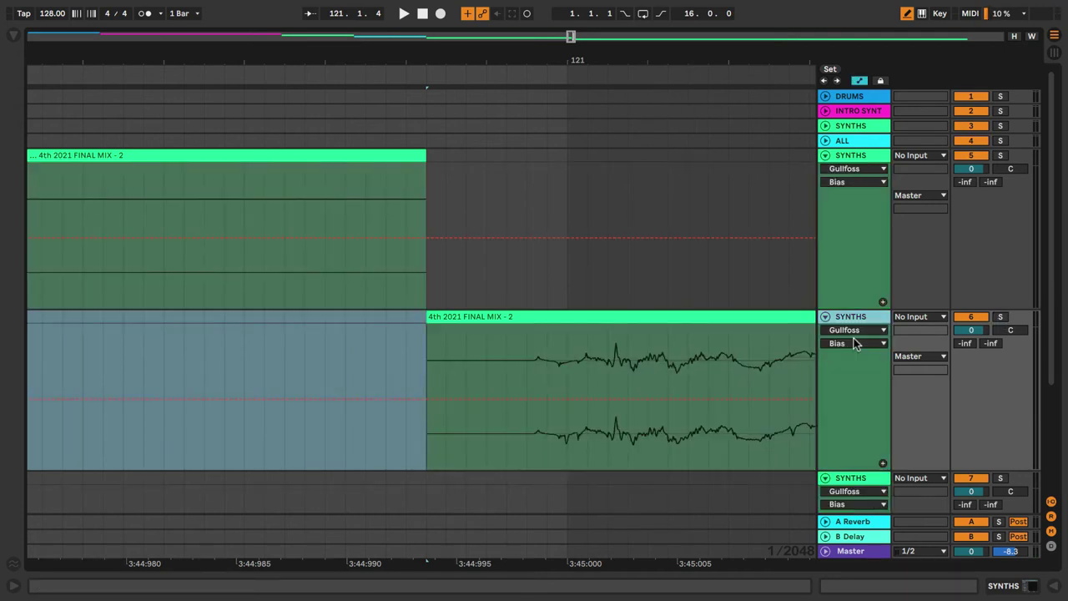
key(super+a)
key(u)
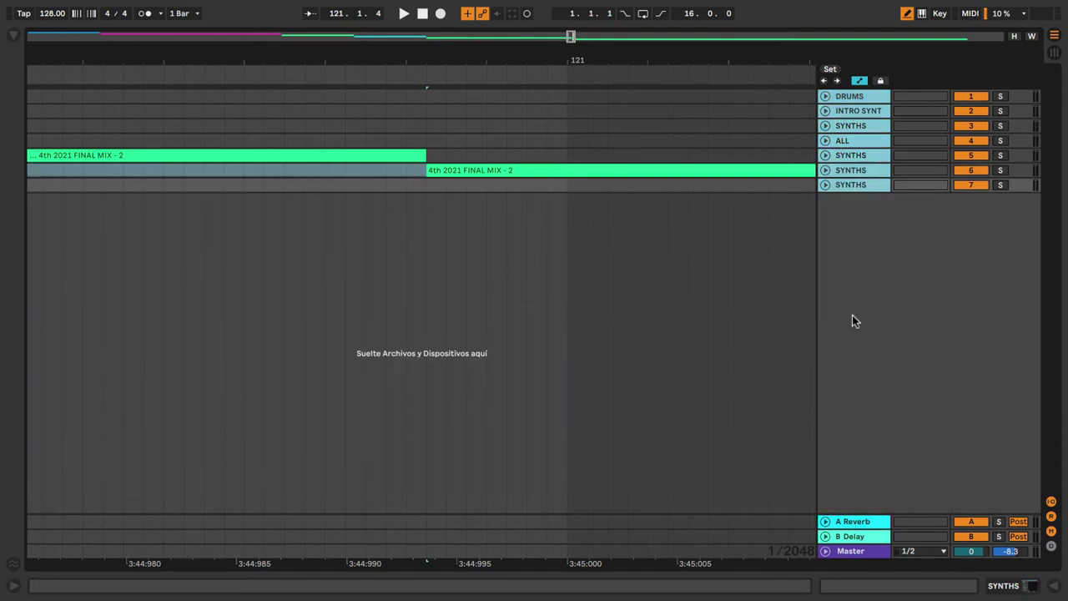
click(842, 183)
drag(709, 60, 467, 6)
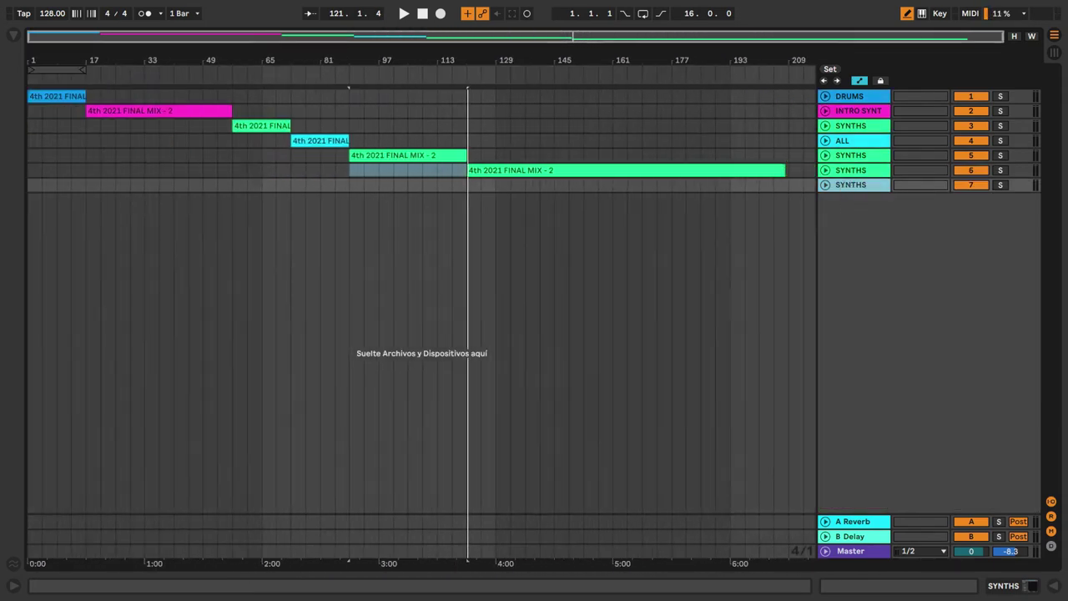
Unfold SYNTHS track 6 and audition its clip from several points after bar 121.
click(825, 170)
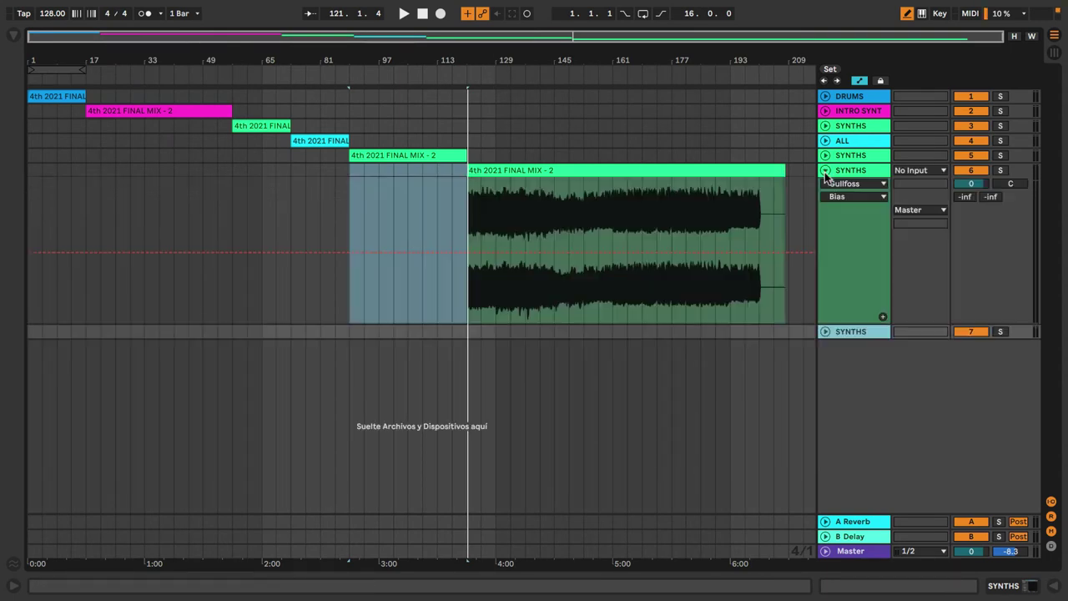
click(488, 81)
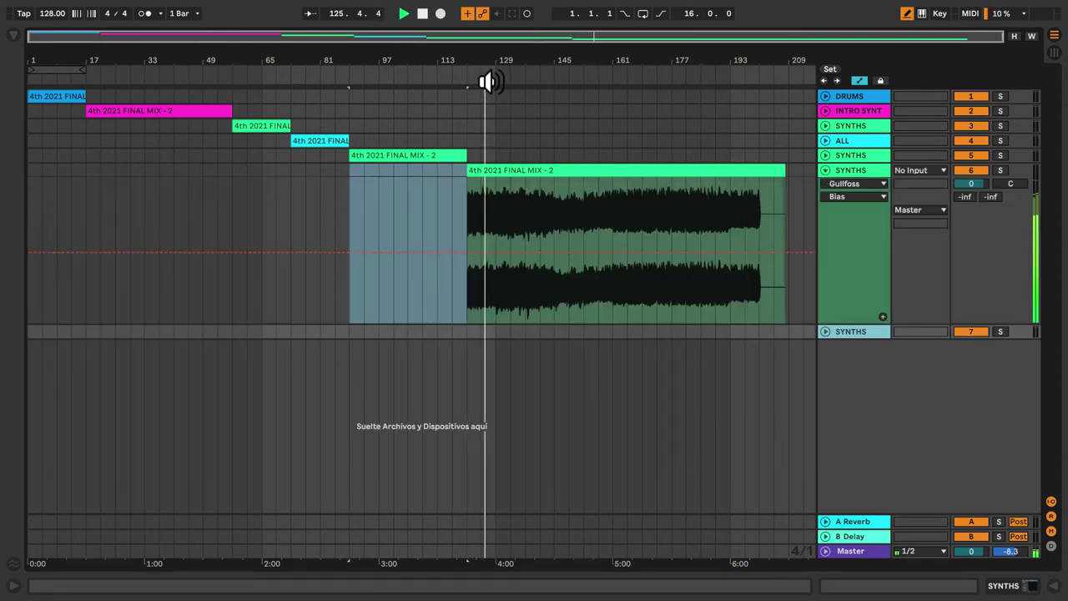
click(538, 82)
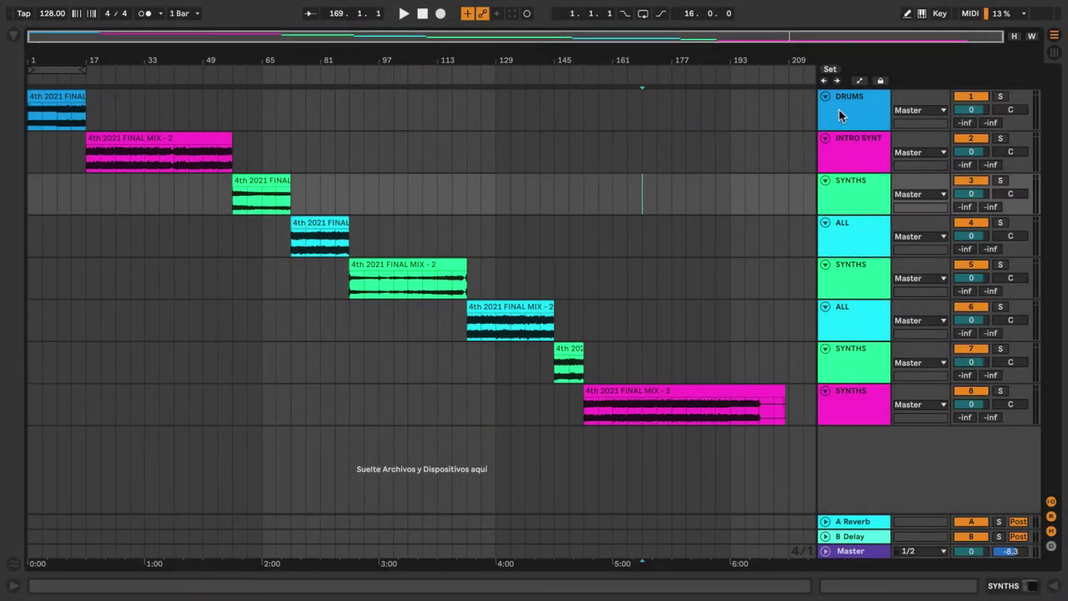
Show the DRUMS track's Gullfoss device, go through the track headers down to ALL track 6, and hide the device view.
double_click(865, 109)
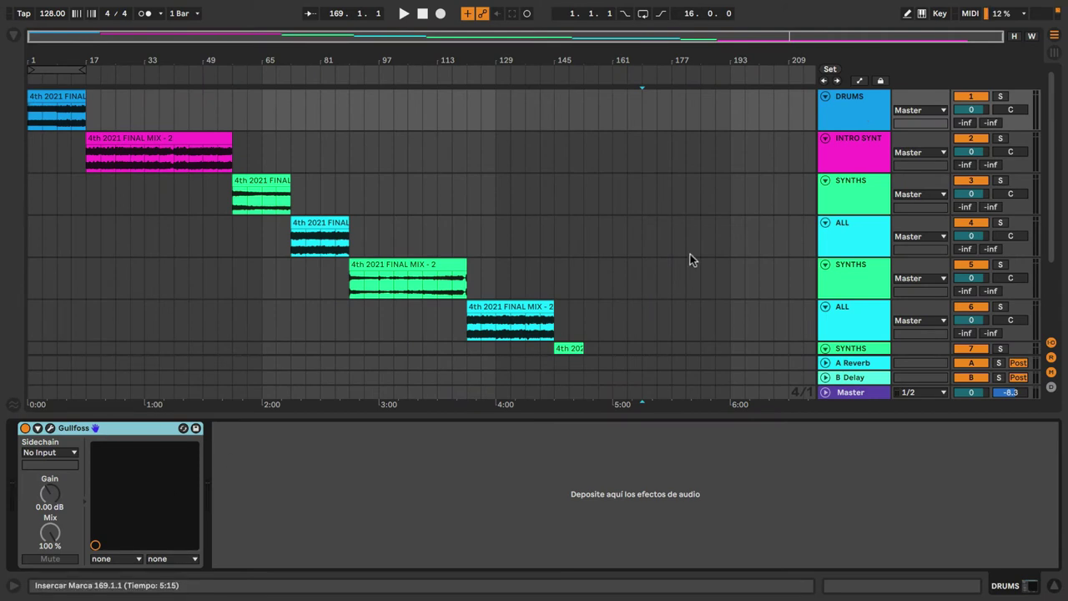
click(838, 159)
click(847, 189)
click(848, 242)
click(848, 286)
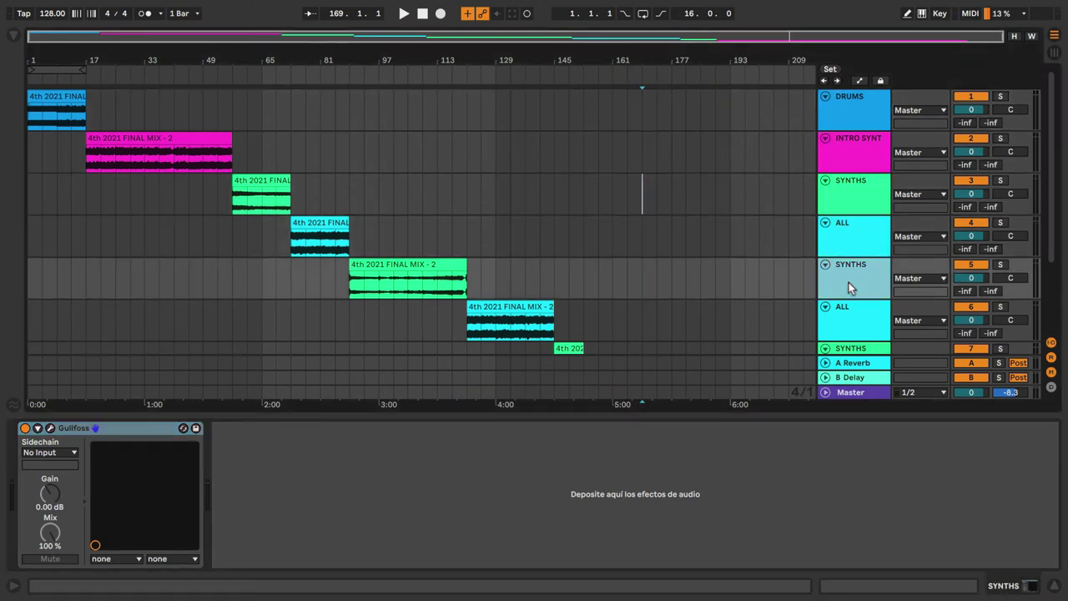
click(849, 323)
scroll(851, 327, down, 3)
scroll(850, 354, up, 3)
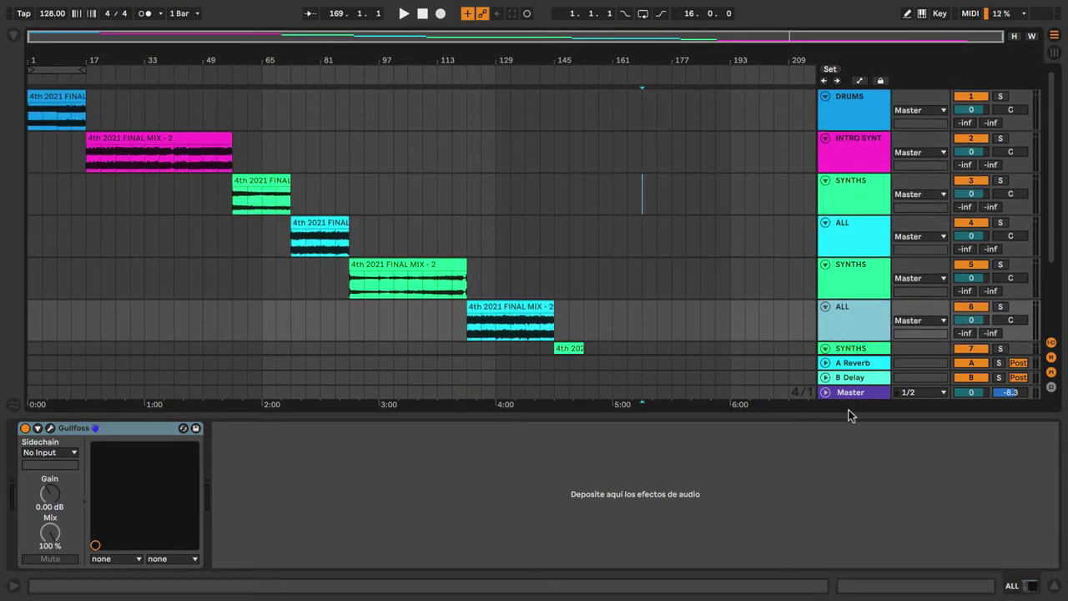
drag(847, 414, 848, 550)
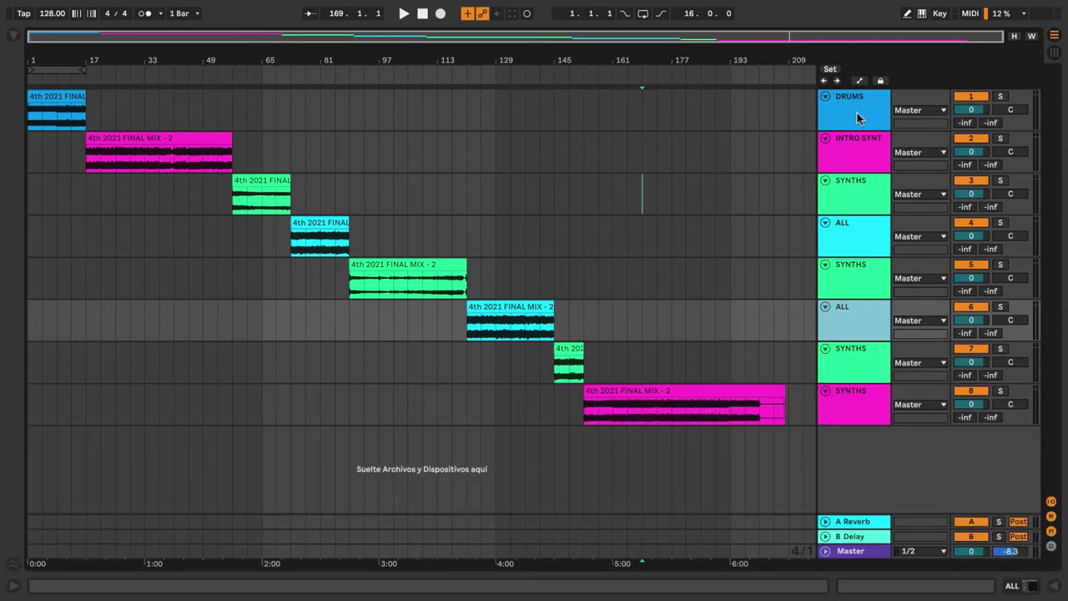
Compare the section tracks by colour: INTRO SYNTHS against track 8, and the green SYNTHS tracks 3, 5 and 7 against each other.
click(854, 158)
click(859, 419)
click(868, 160)
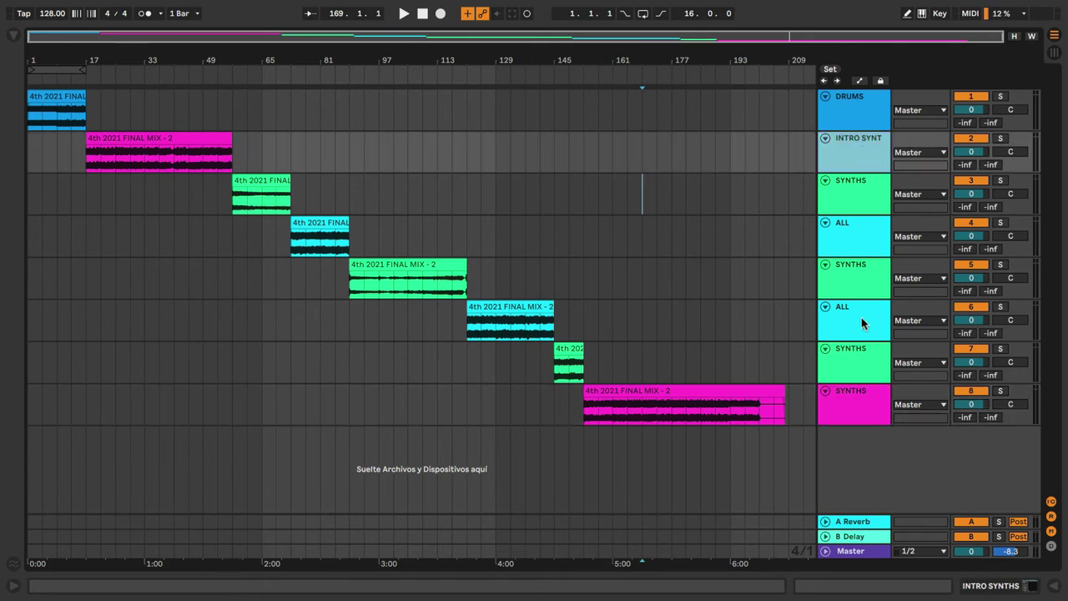
click(864, 400)
click(845, 204)
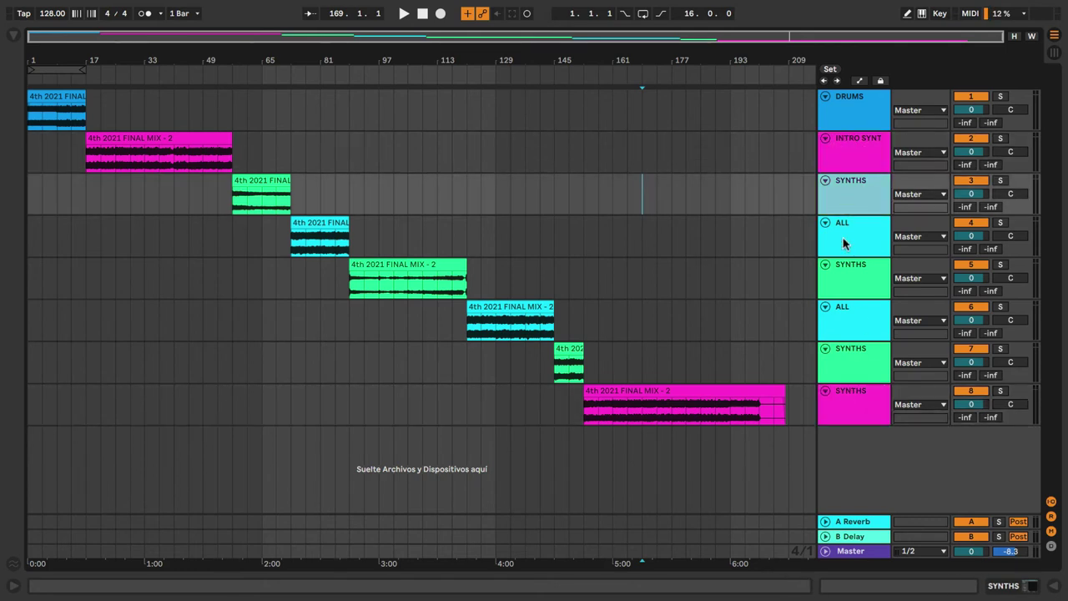
click(844, 286)
click(859, 375)
click(853, 265)
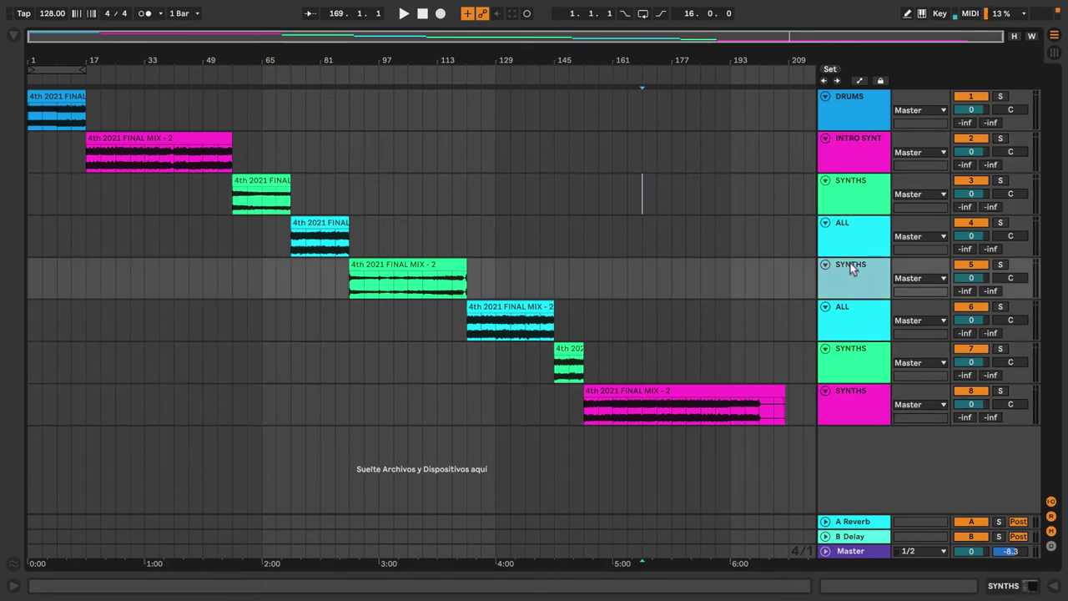
click(854, 206)
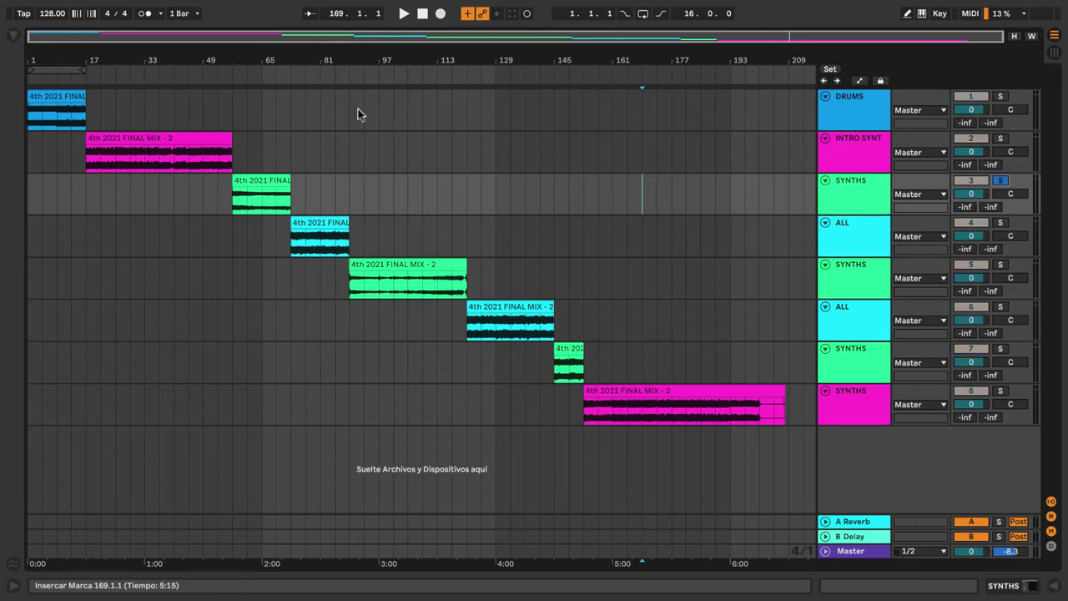
Audition the green SYNTHS tracks 3, 5 and 7 one by one in solo within their own clips, and stop playback.
click(254, 85)
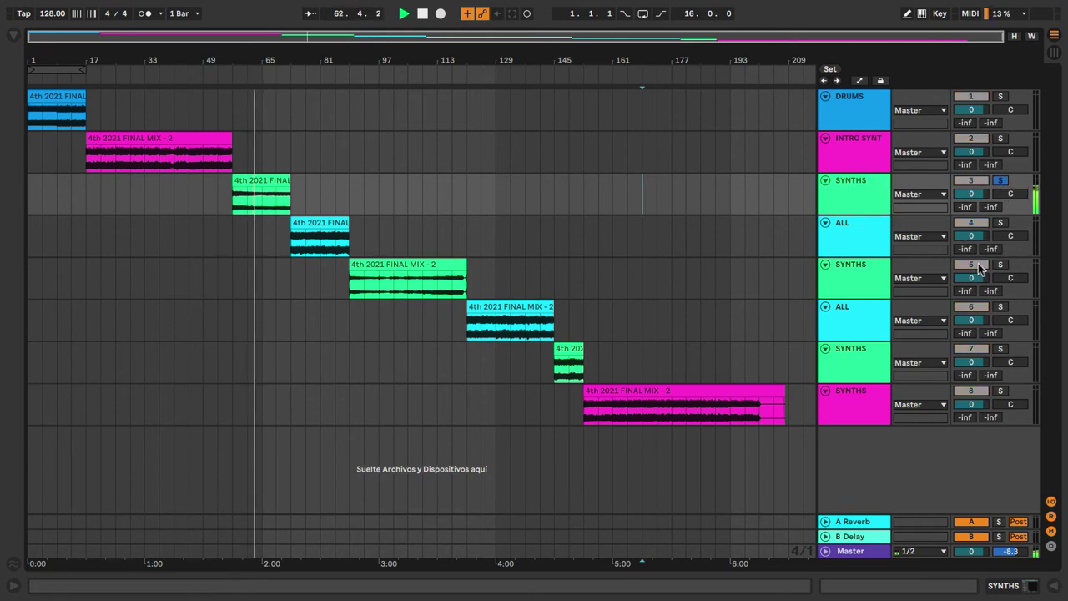
click(1000, 265)
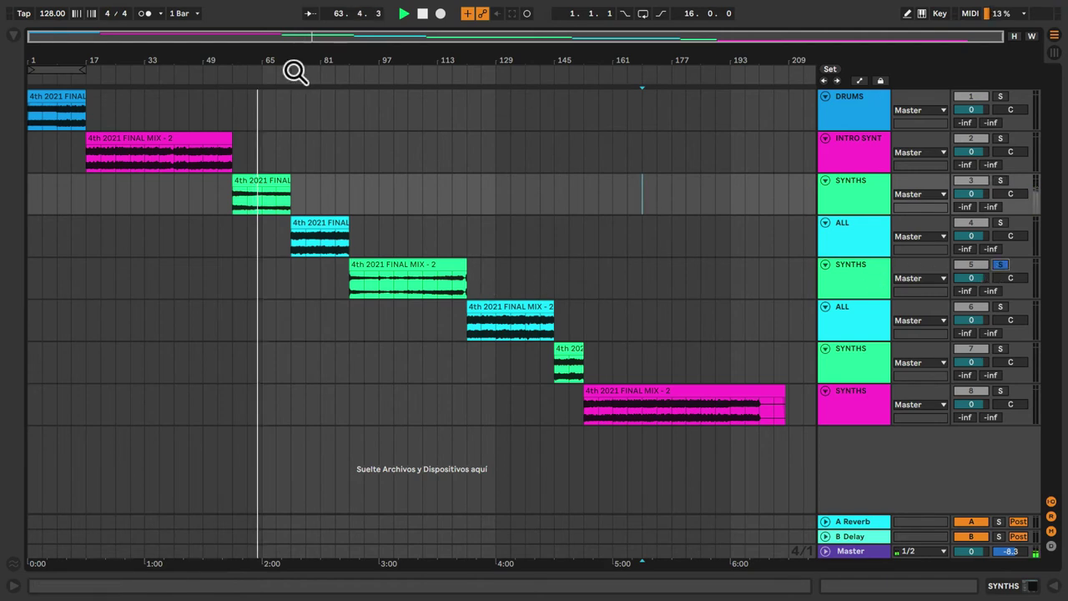
click(430, 84)
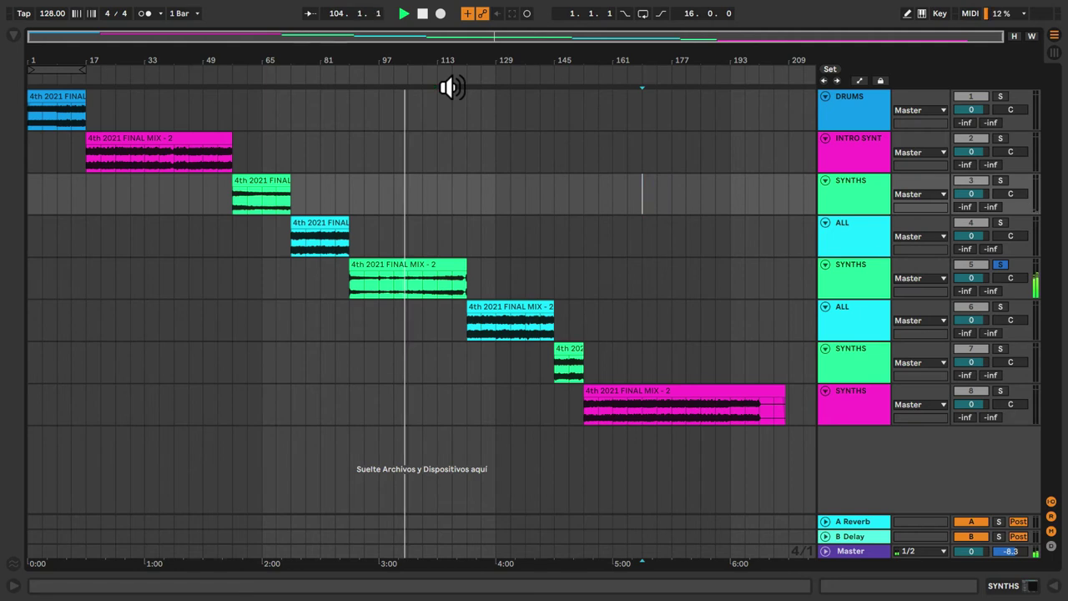
click(446, 86)
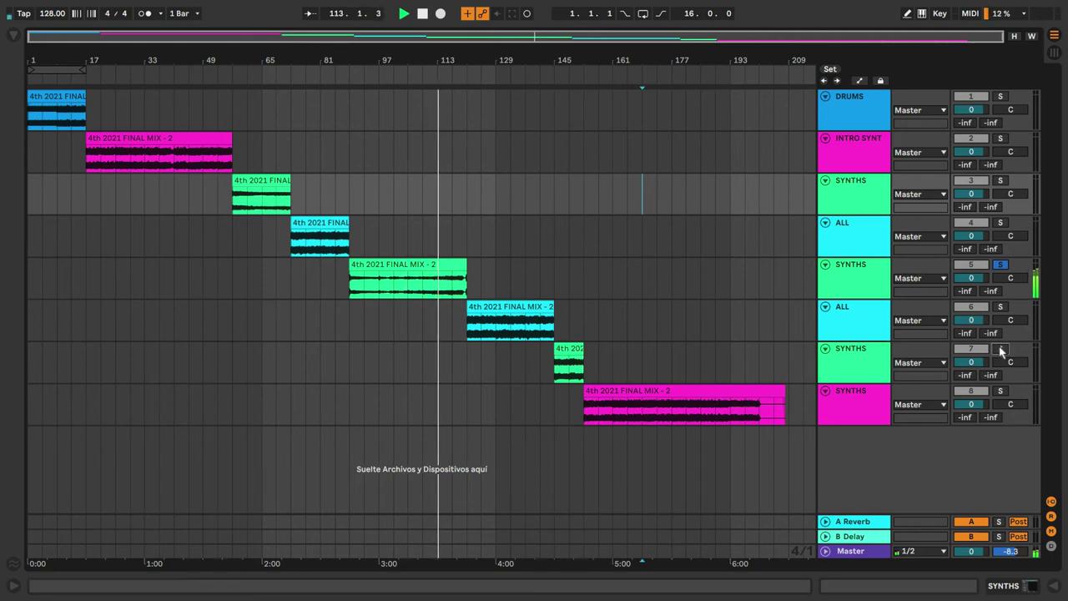
click(1000, 349)
click(567, 81)
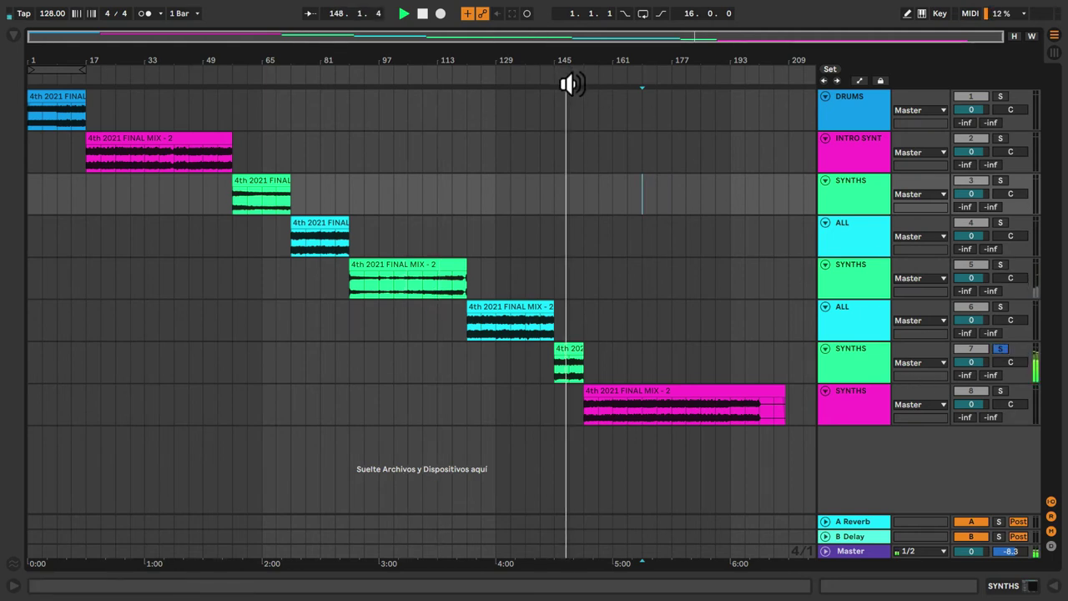
key(space)
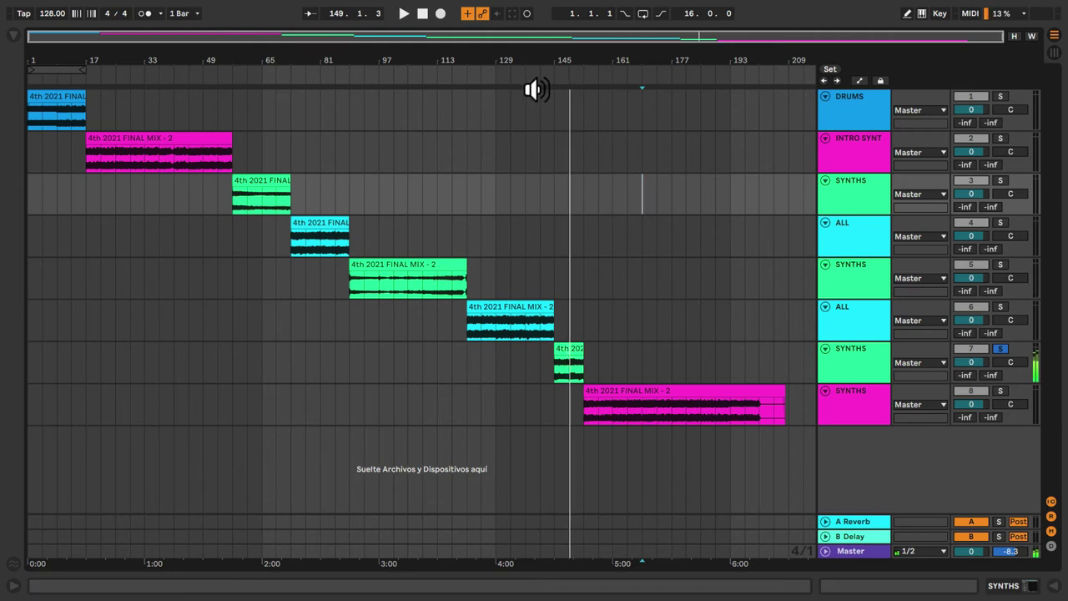
Solo the DRUMS track, open its Gullfoss plug-in window, and play the drum section from around bar 6.
double_click(871, 177)
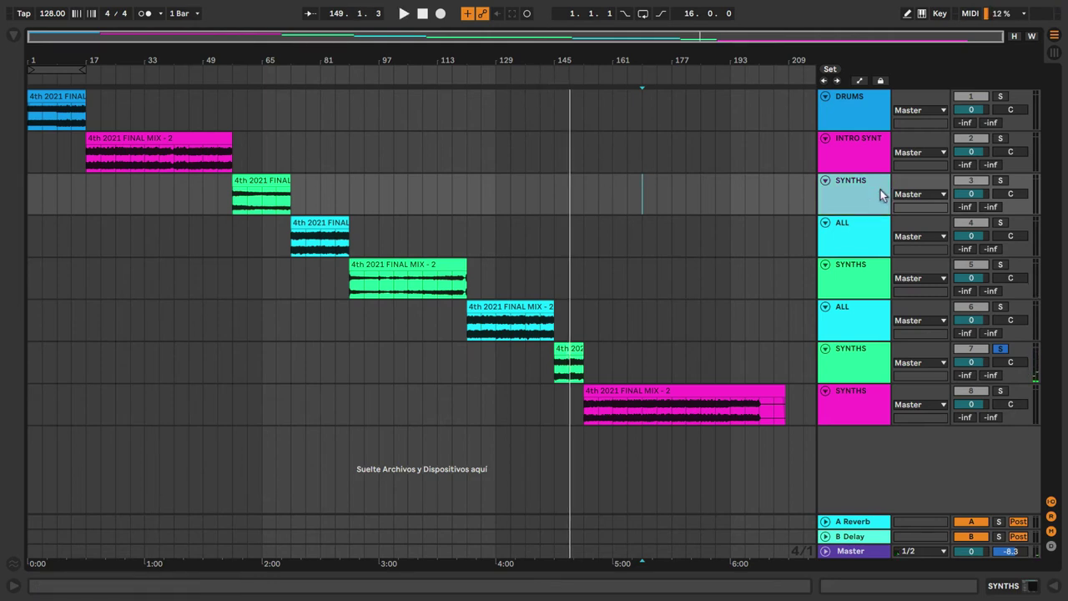
click(847, 114)
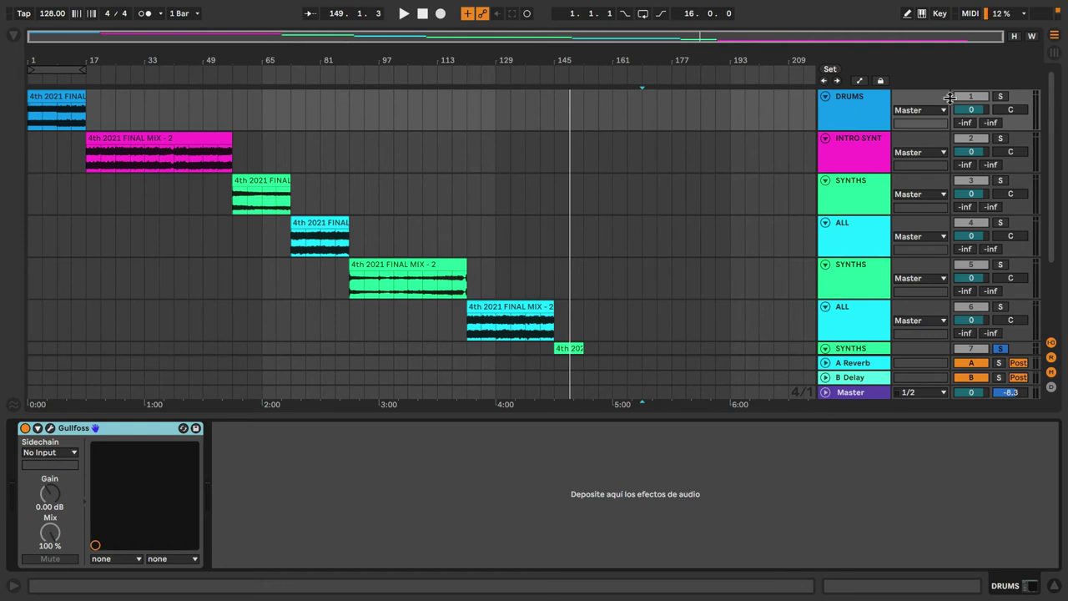
click(1000, 96)
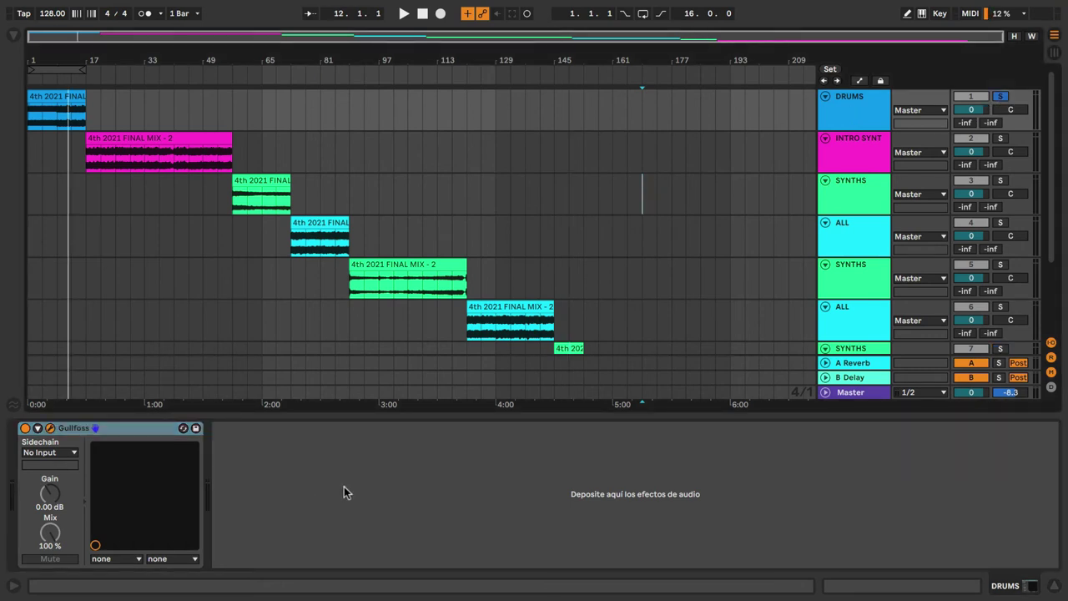
key(alt+super+p)
key(space)
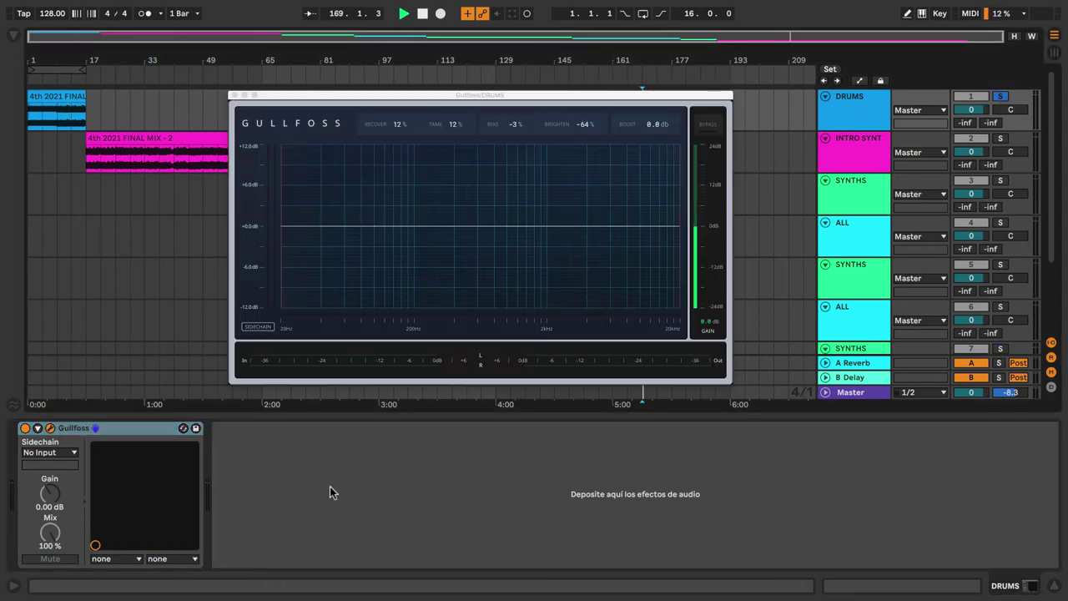
click(50, 90)
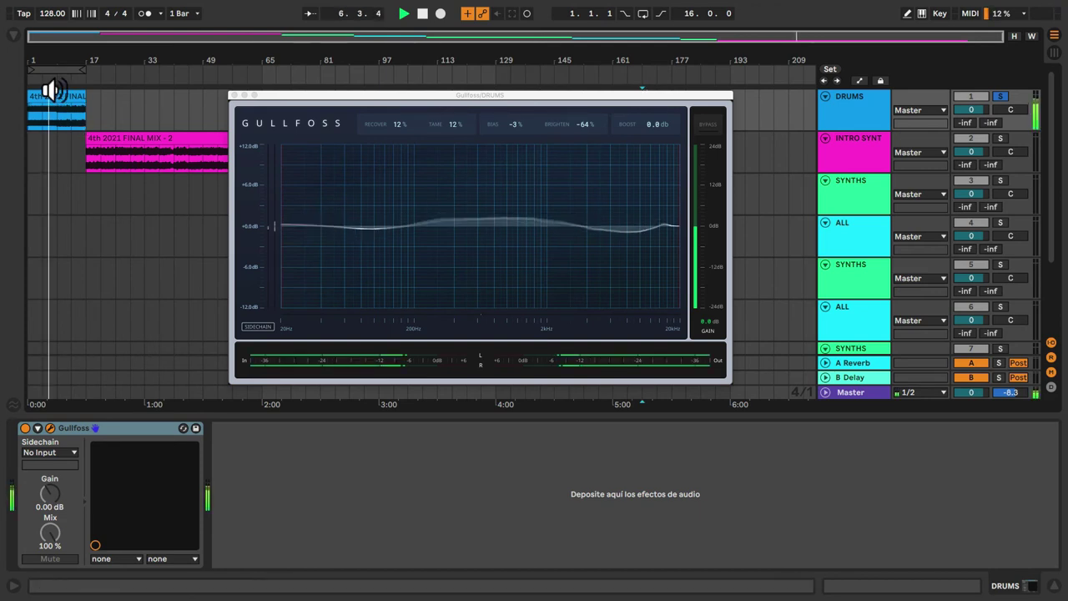
Compare the drum section with Gullfoss bypassed and active twice, ending with it active, and stop playback.
click(710, 125)
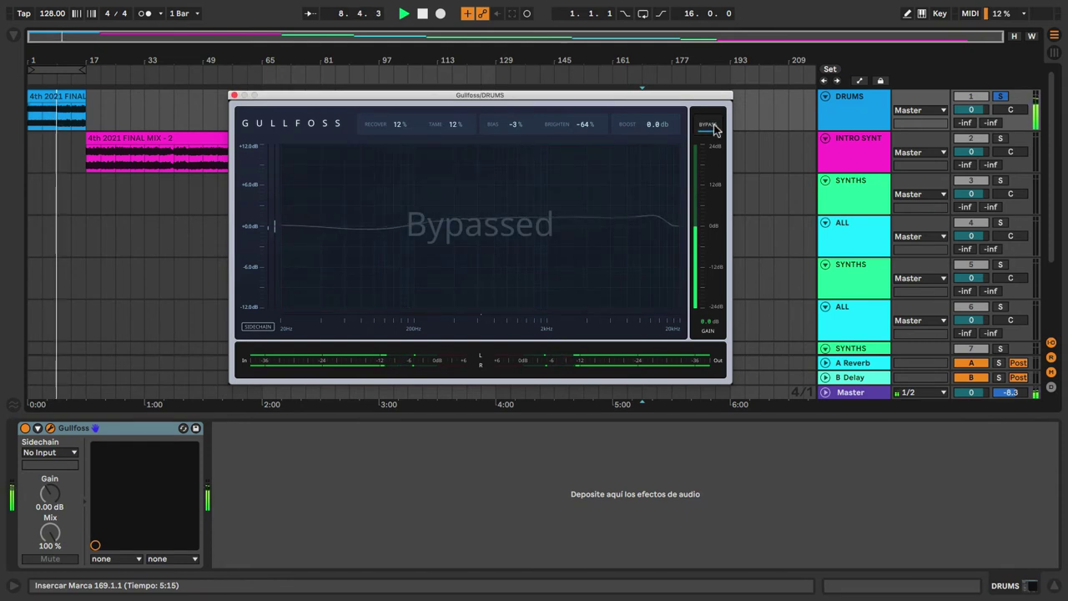
click(711, 125)
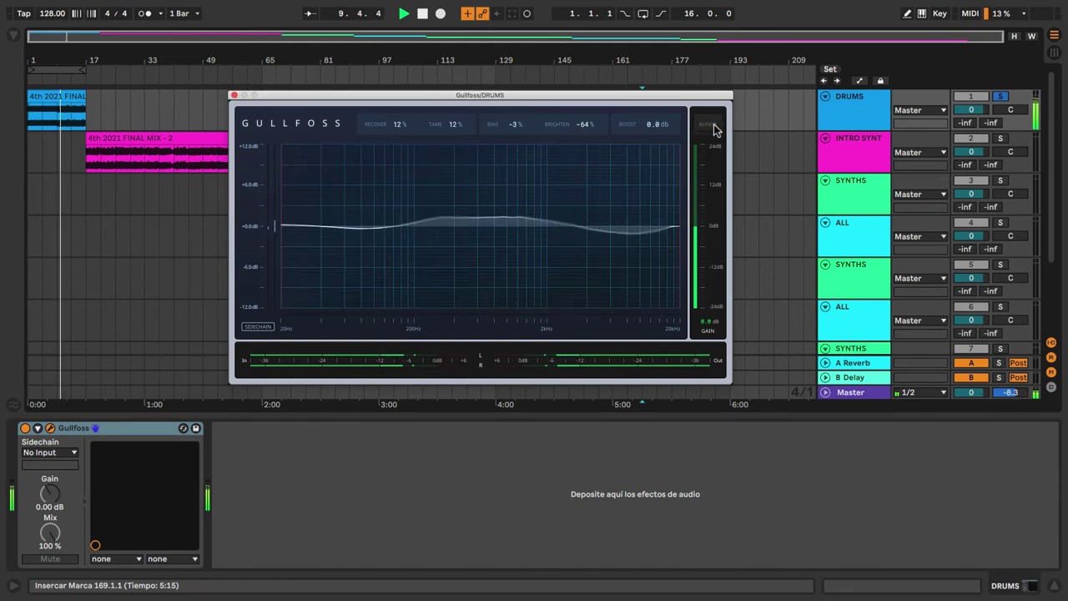
click(710, 126)
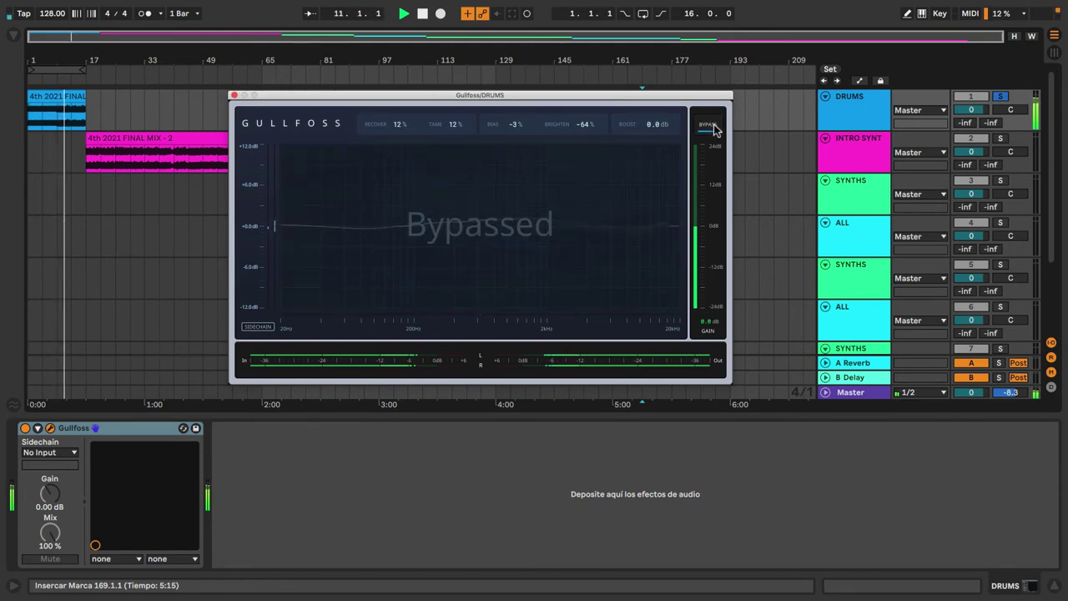
click(714, 127)
key(space)
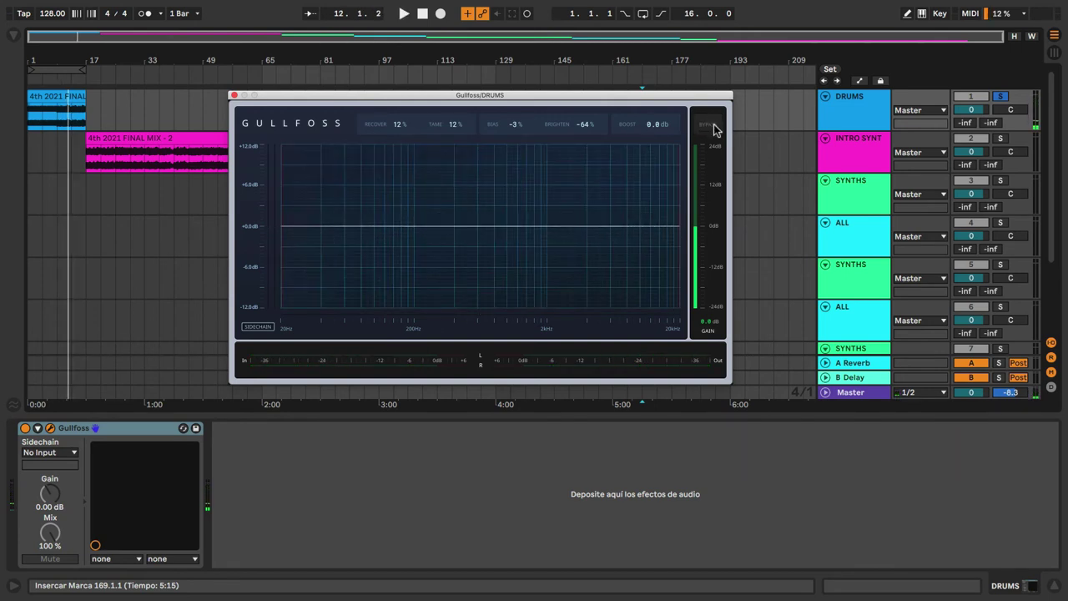
Select the loop range from bar 1 to 17 and replay the drums, repeatedly comparing Gullfoss bypassed and active.
key(space)
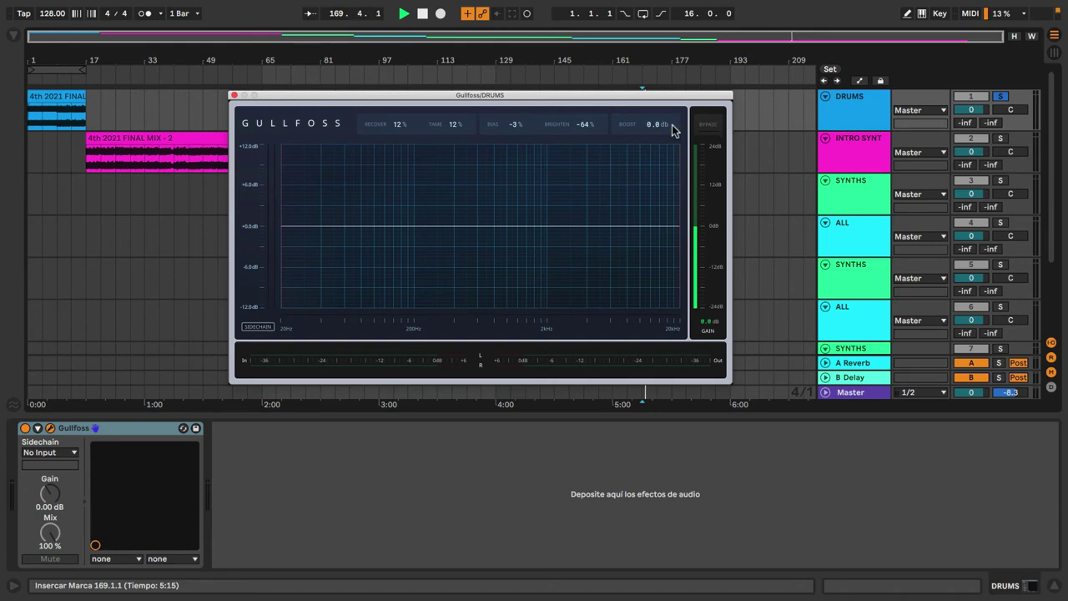
click(62, 69)
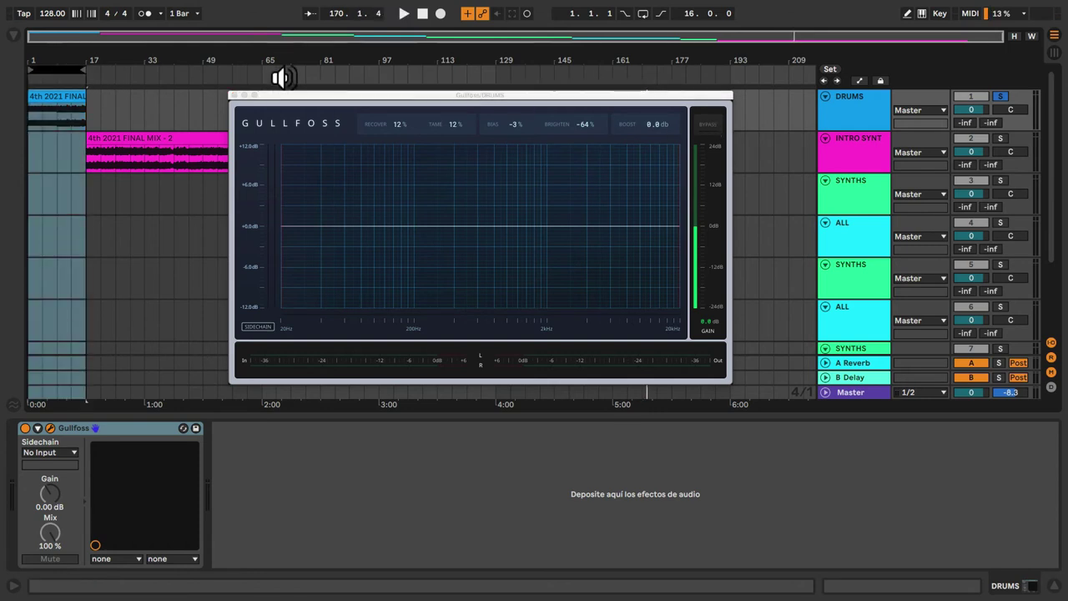
click(711, 129)
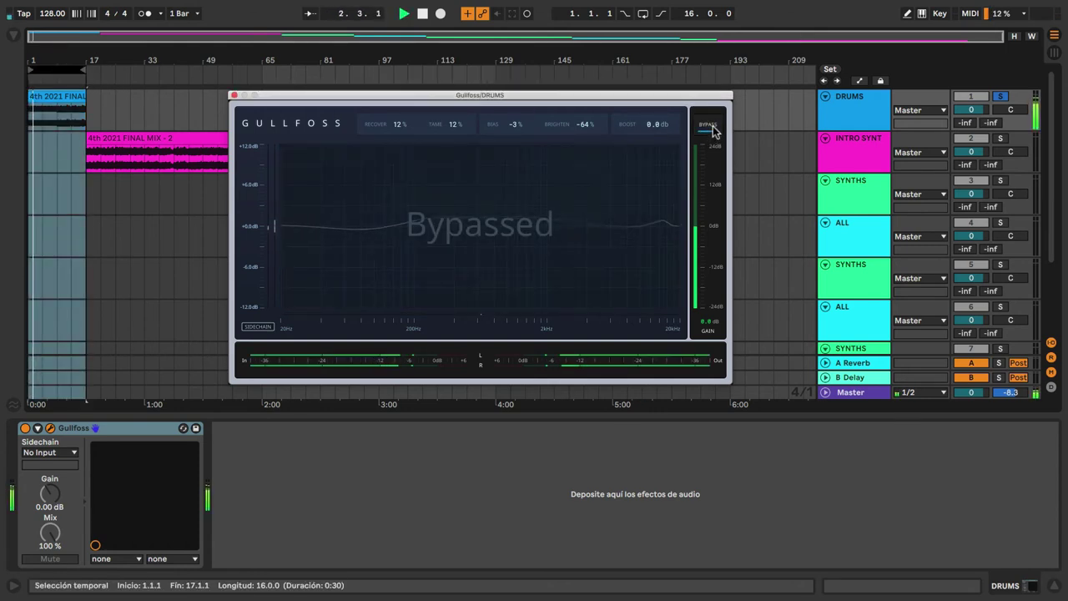
click(712, 130)
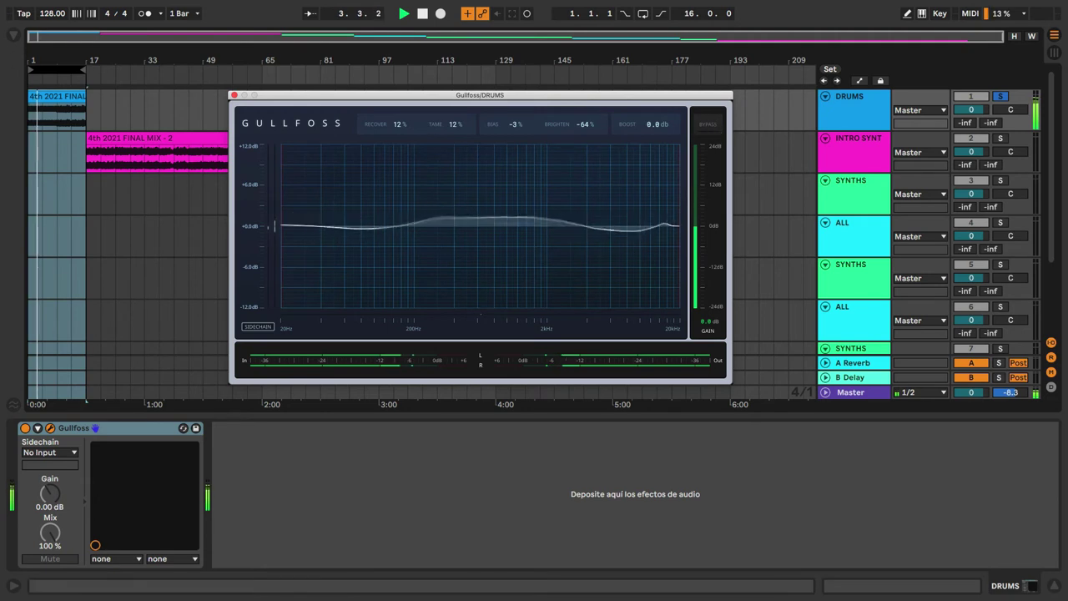
click(67, 90)
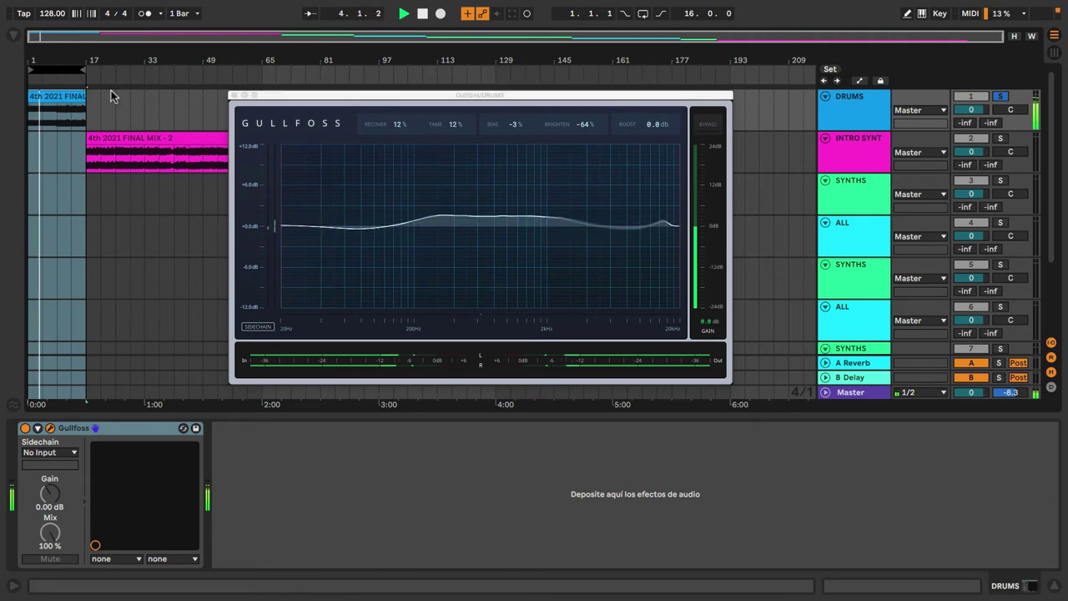
click(707, 126)
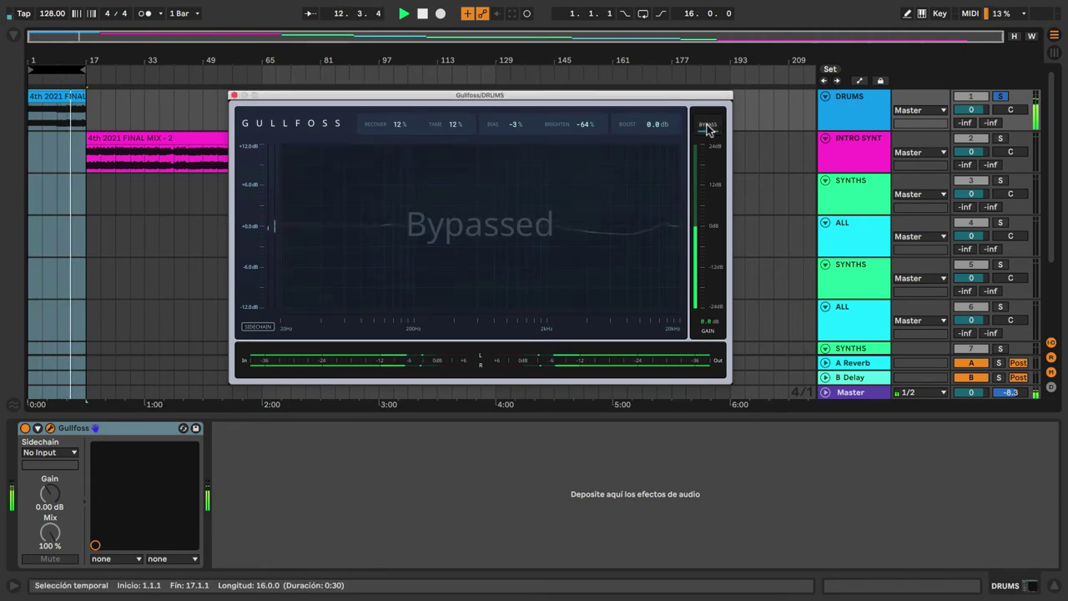
click(707, 127)
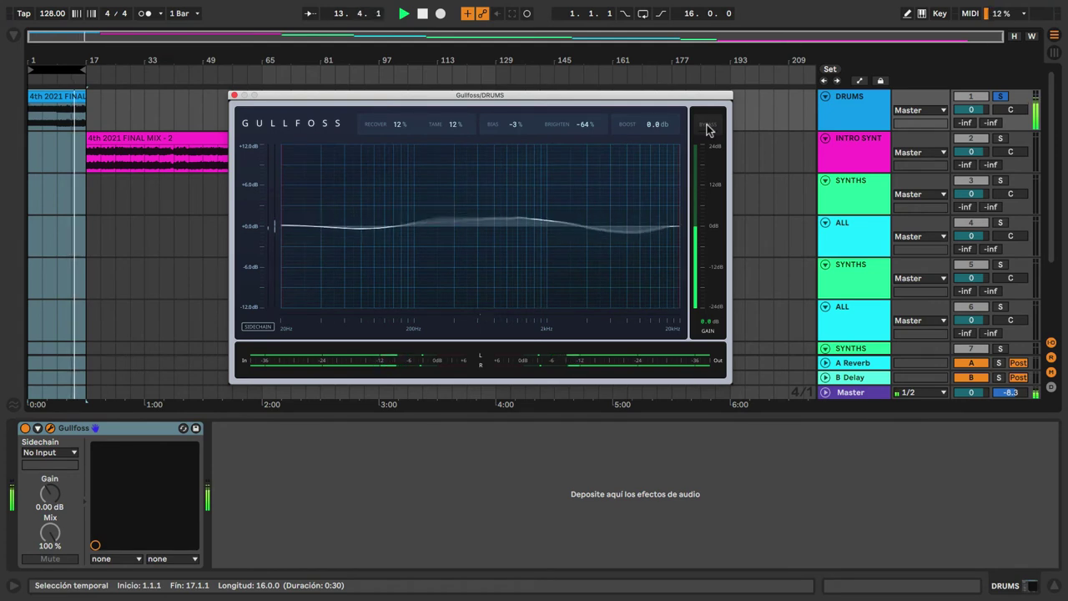
click(707, 127)
click(707, 127)
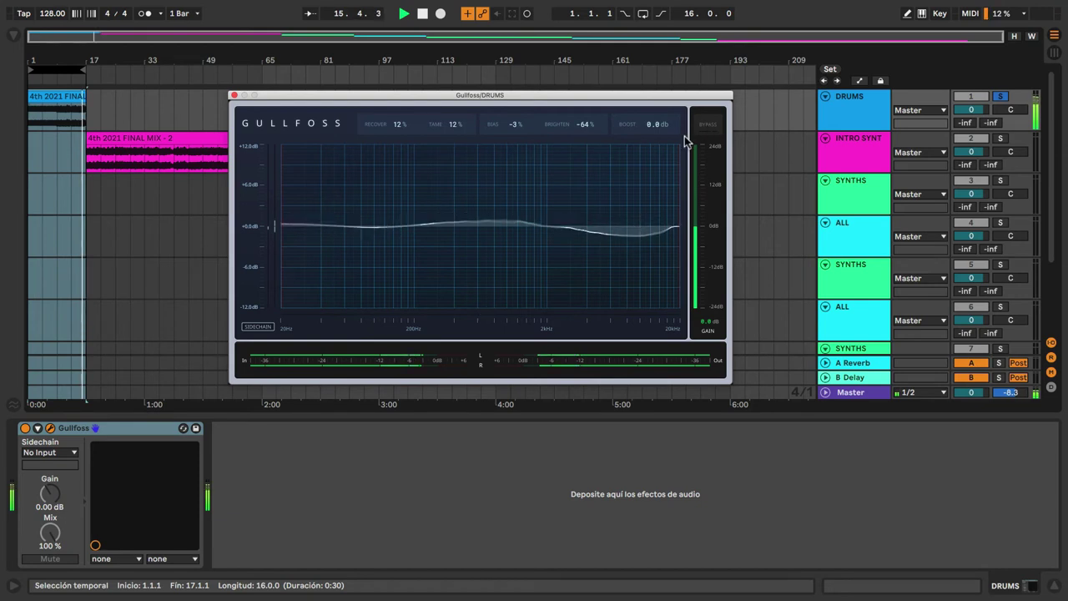
Set Gullfoss Bias on the DRUMS track to 31 %, jump playback to around bar 17, and stop it.
mouse_move(513, 124)
mouse_down()
mouse_move(513, 95)
mouse_move(516, 125)
mouse_up()
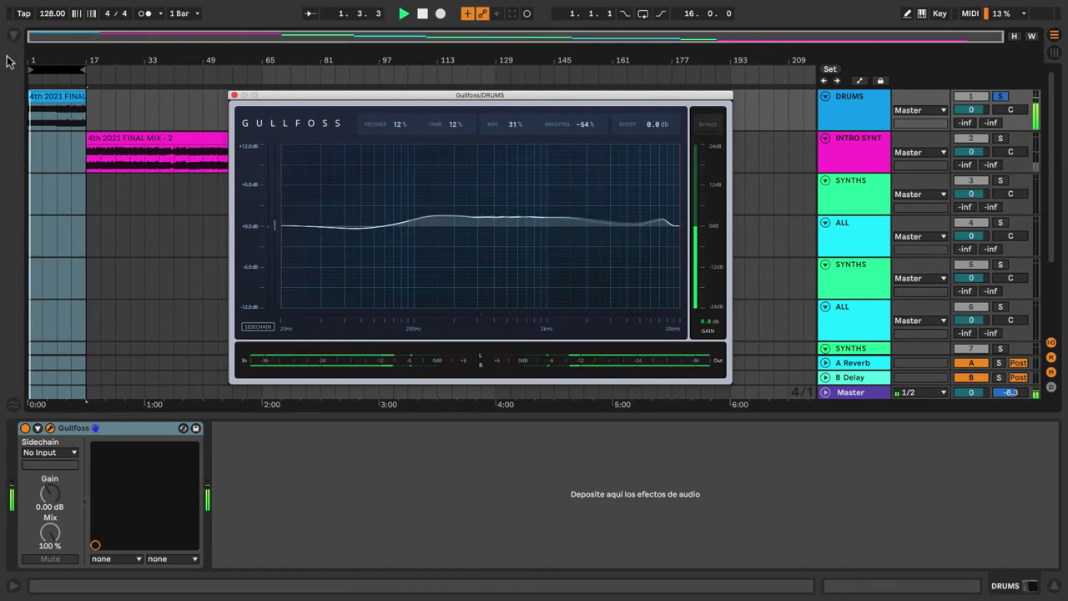
click(88, 85)
key(space)
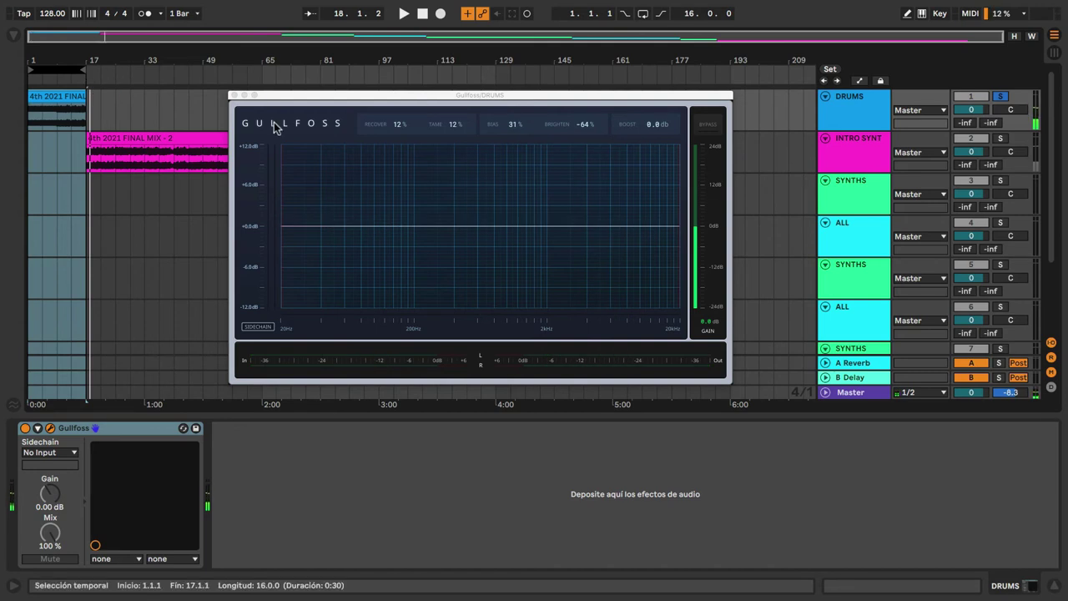
Move the Gullfoss window clear of the INTRO SYNTHS clip and loop the arrangement over that clip's length.
drag(306, 96, 288, 200)
click(167, 138)
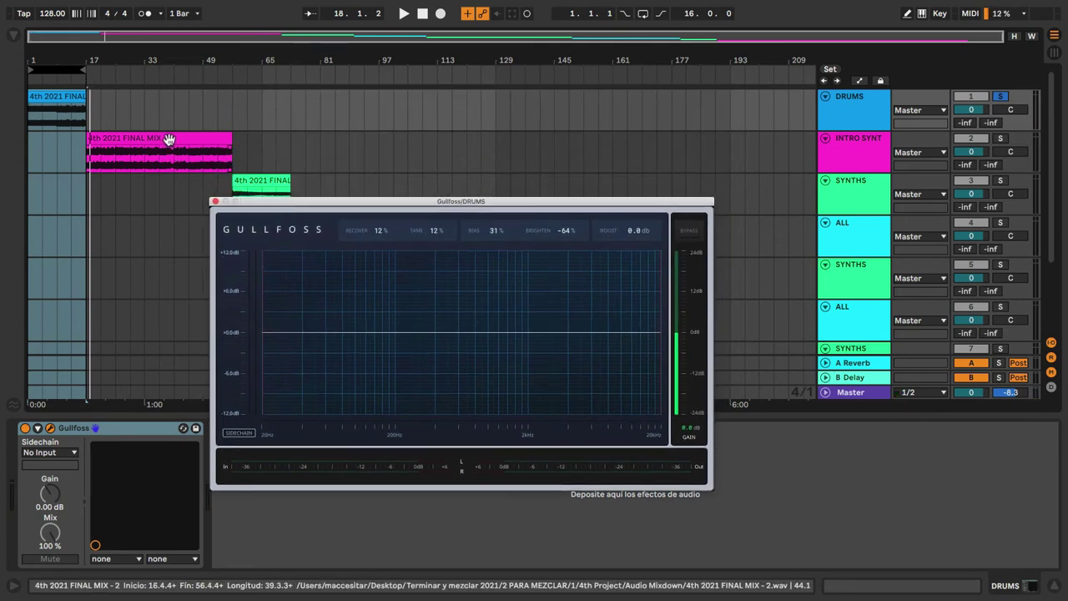
key(super+l)
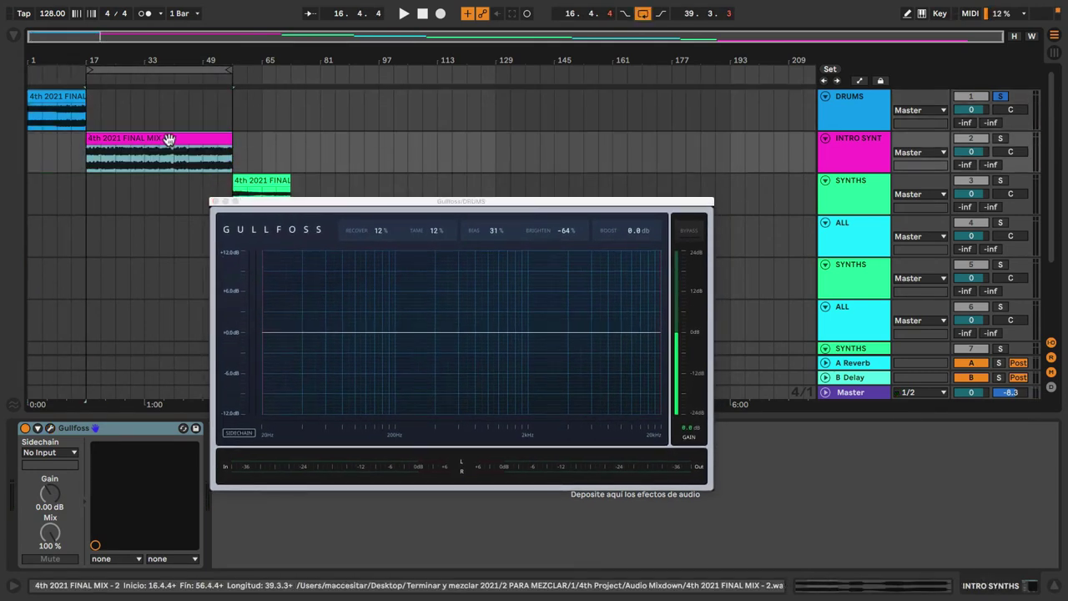
Set Recover and Tame both to 50 % in the INTRO SYNTHS track's Gullfoss.
click(131, 86)
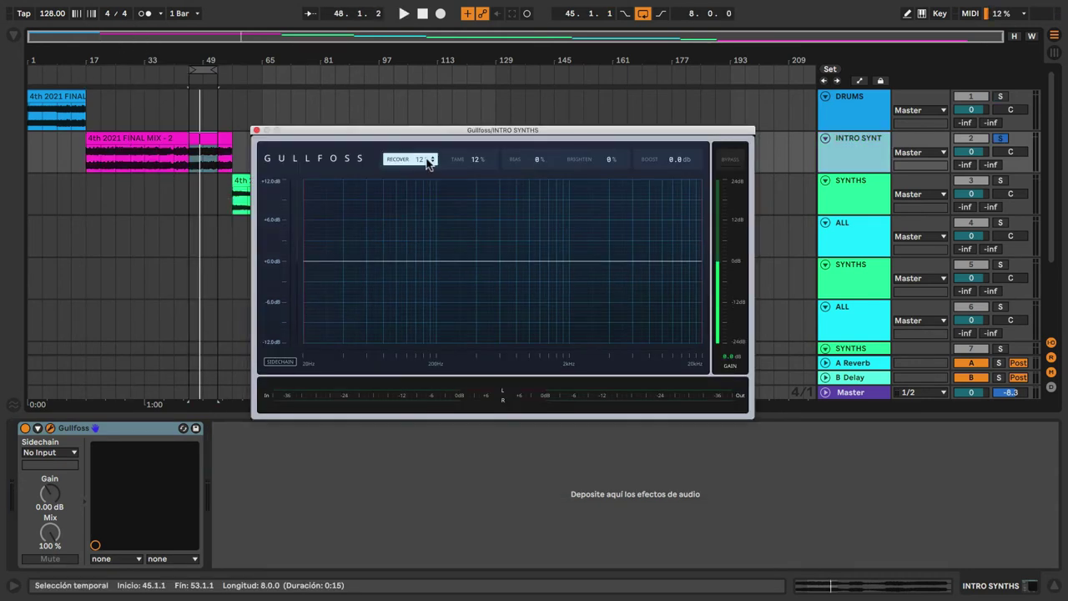
double_click(426, 160)
text(50)
key(Return)
double_click(478, 159)
text(50)
key(Return)
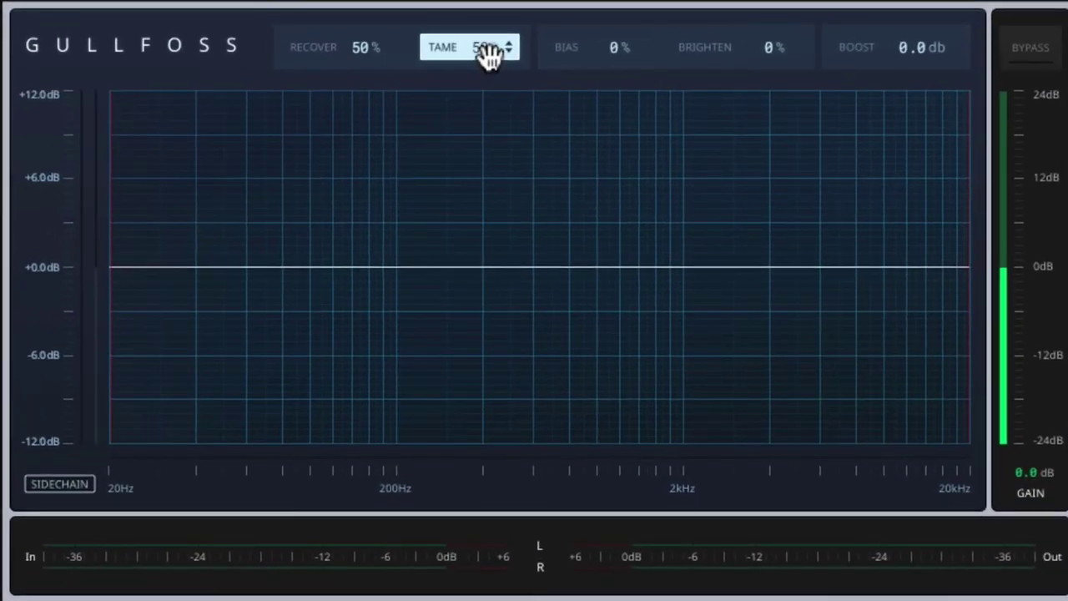
During playback, set Gullfoss Bias to 55 % and Brighten to -60 %, and compare the sound bypassed and active.
key(space)
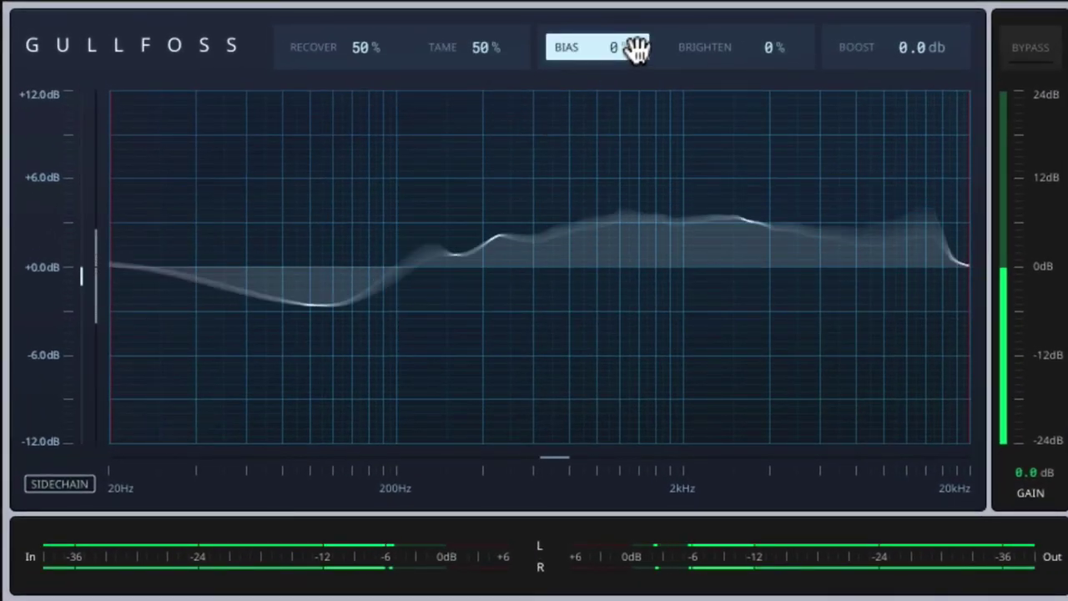
drag(625, 52, 624, 7)
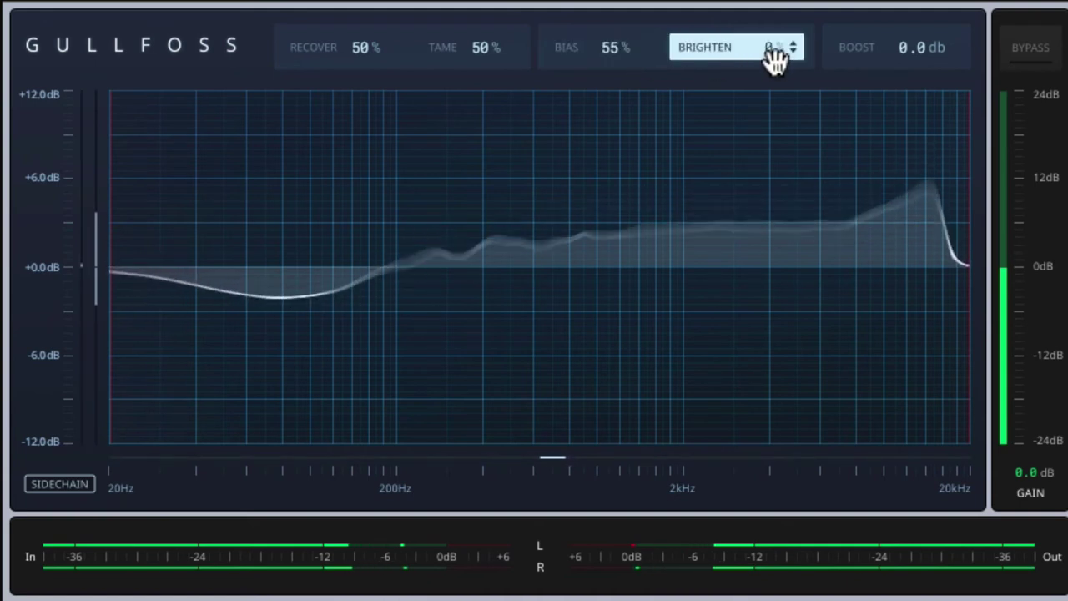
drag(775, 59, 775, 110)
click(1029, 50)
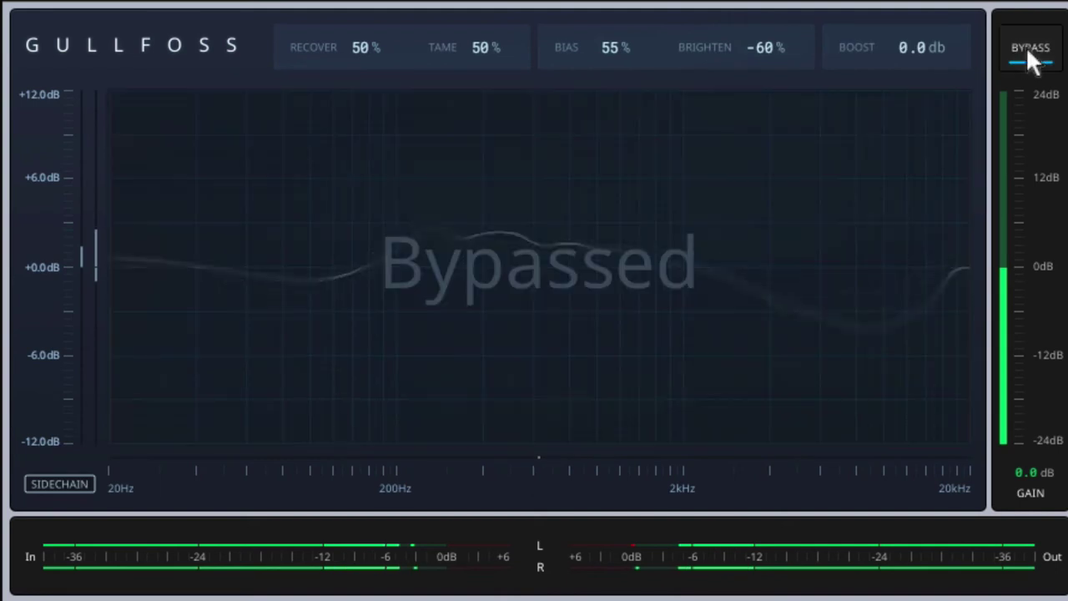
click(1029, 50)
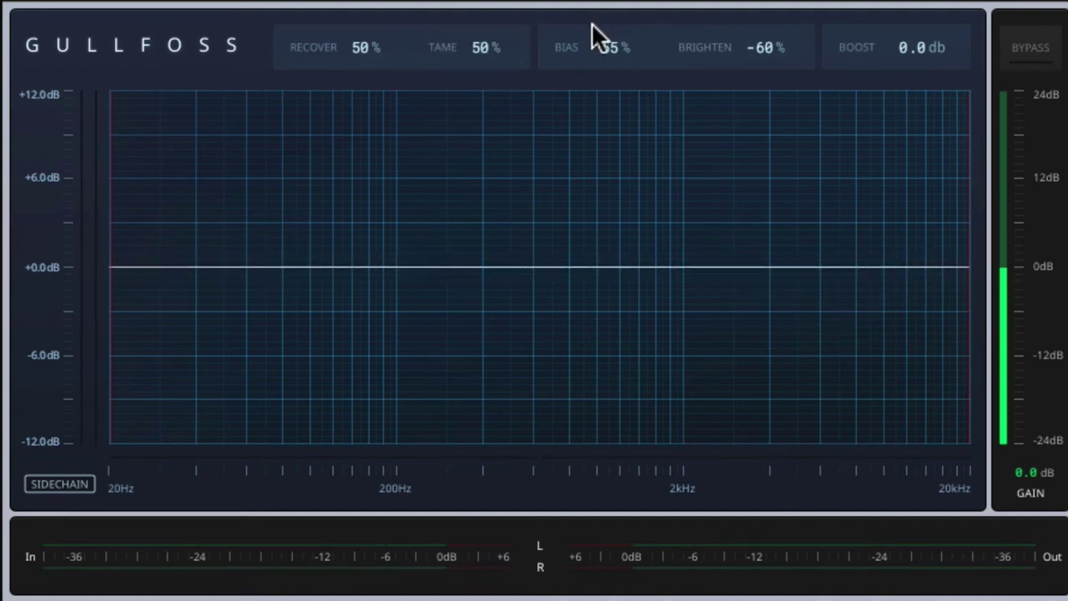
Replay the intro synths, try Tame between 0 % and 200 %, and set Recover to 20 %, Tame to 21 % and Bias to 33 %.
key(space)
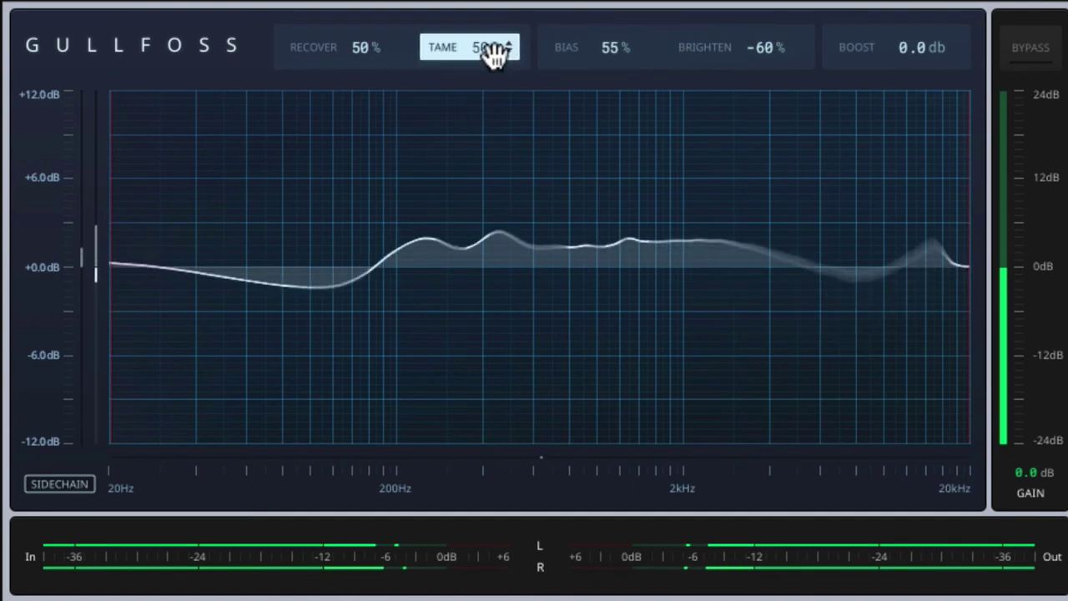
drag(495, 54, 495, 75)
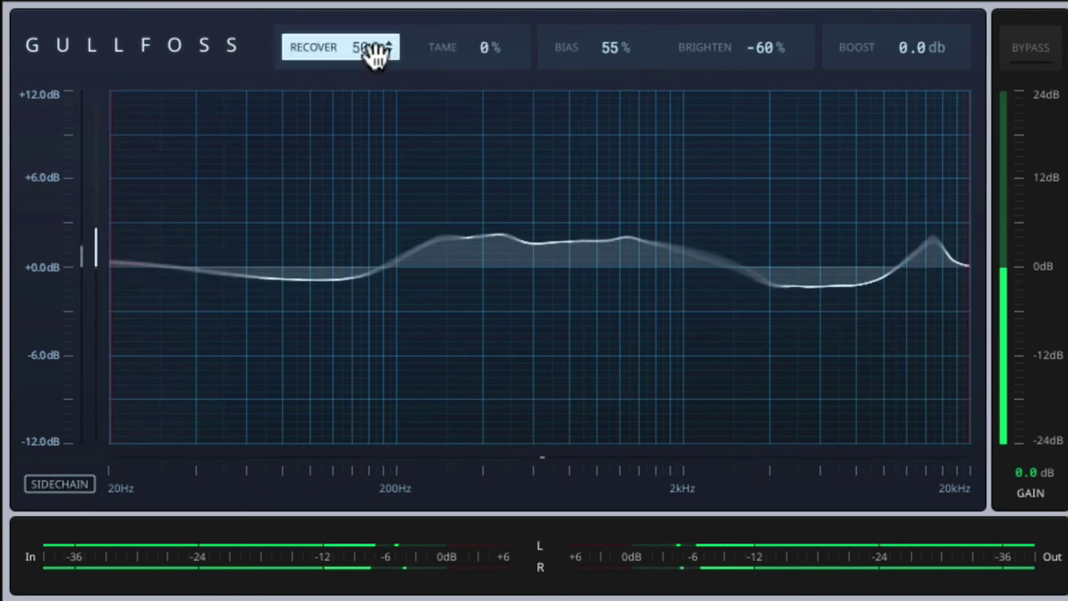
mouse_move(373, 51)
mouse_down()
mouse_move(367, 72)
mouse_move(367, 45)
mouse_up()
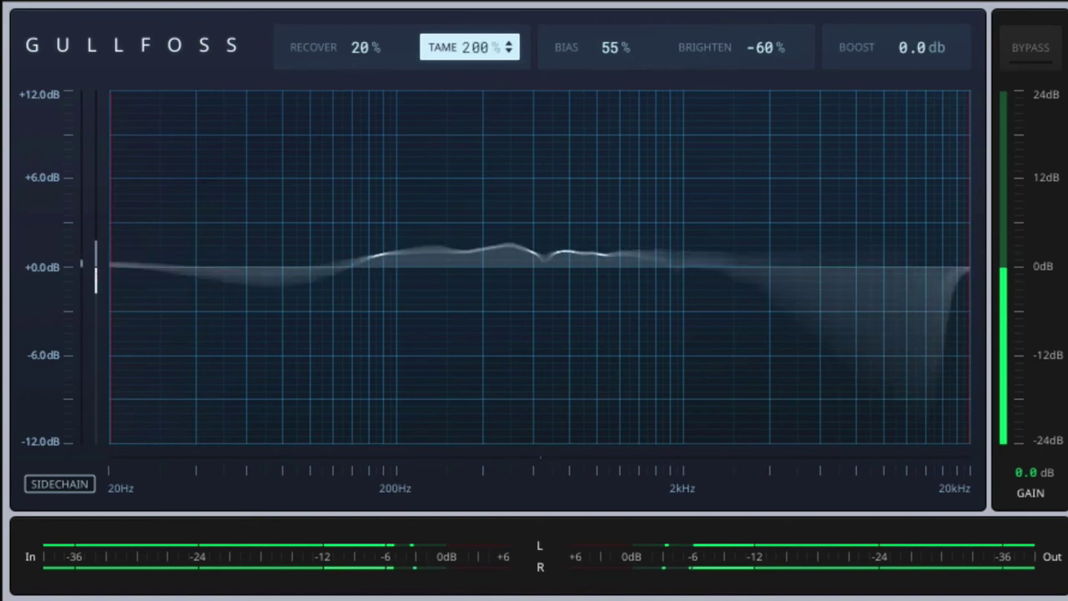
drag(476, 48, 476, 133)
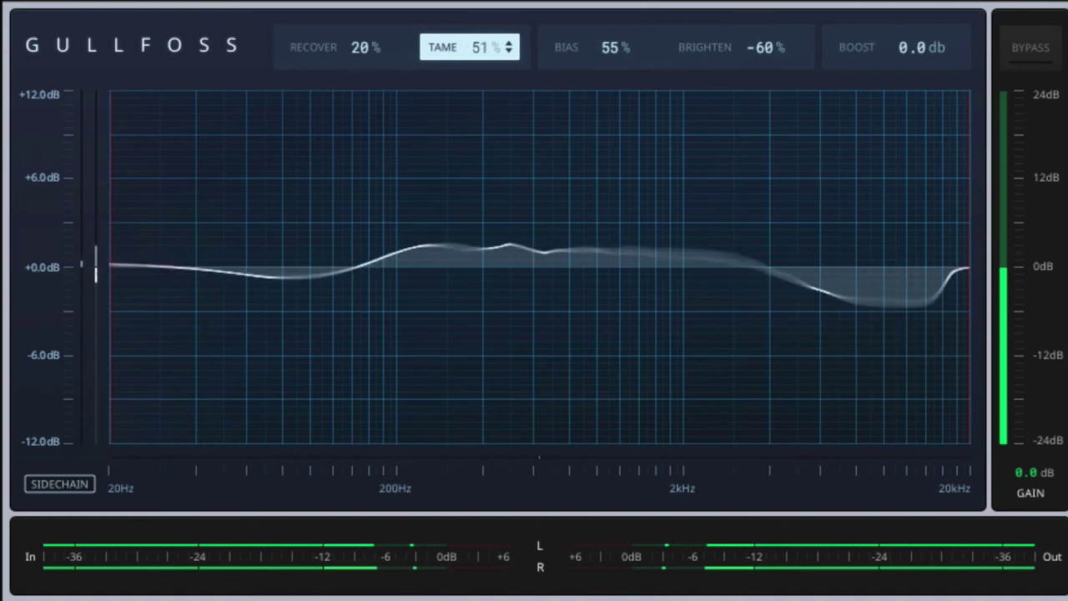
drag(496, 67, 496, 59)
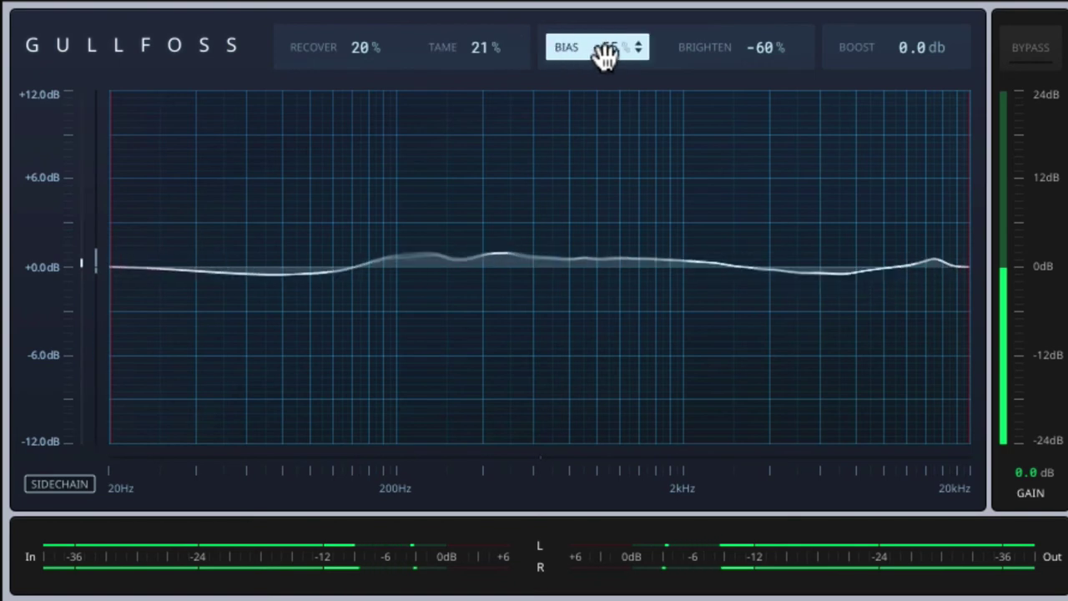
drag(608, 53, 607, 64)
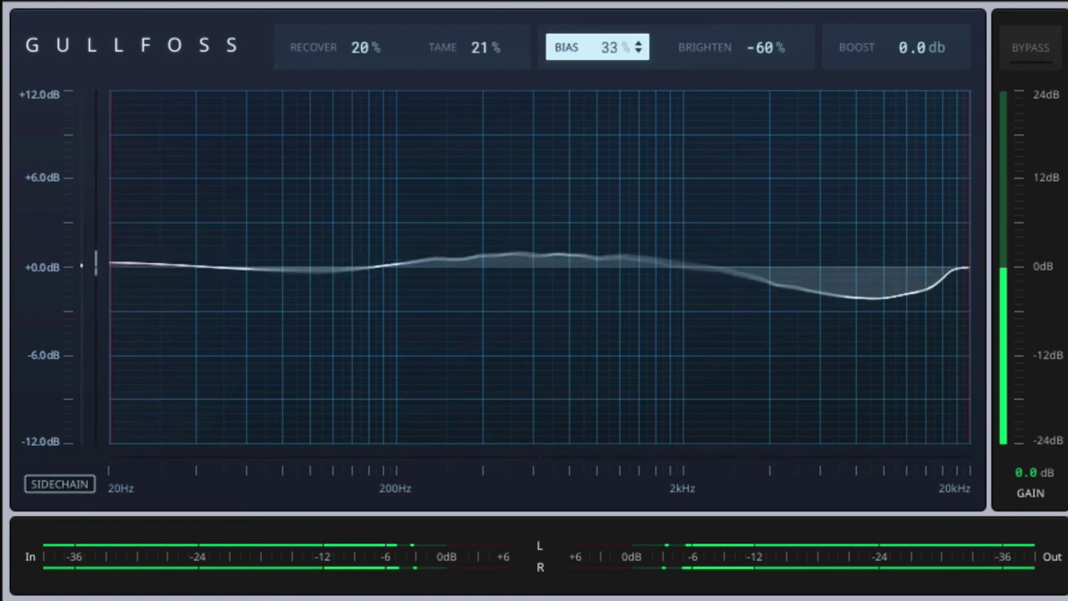
Lower Recover to 12 % and Tame to 14 %, comparing Gullfoss bypassed and active before and after the change.
click(1032, 52)
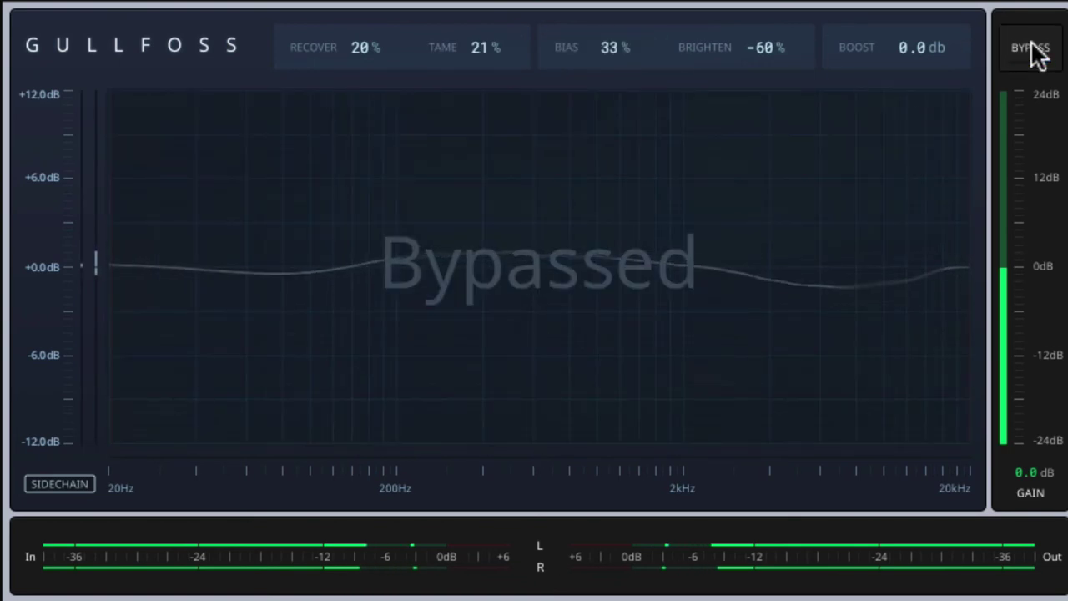
click(1034, 50)
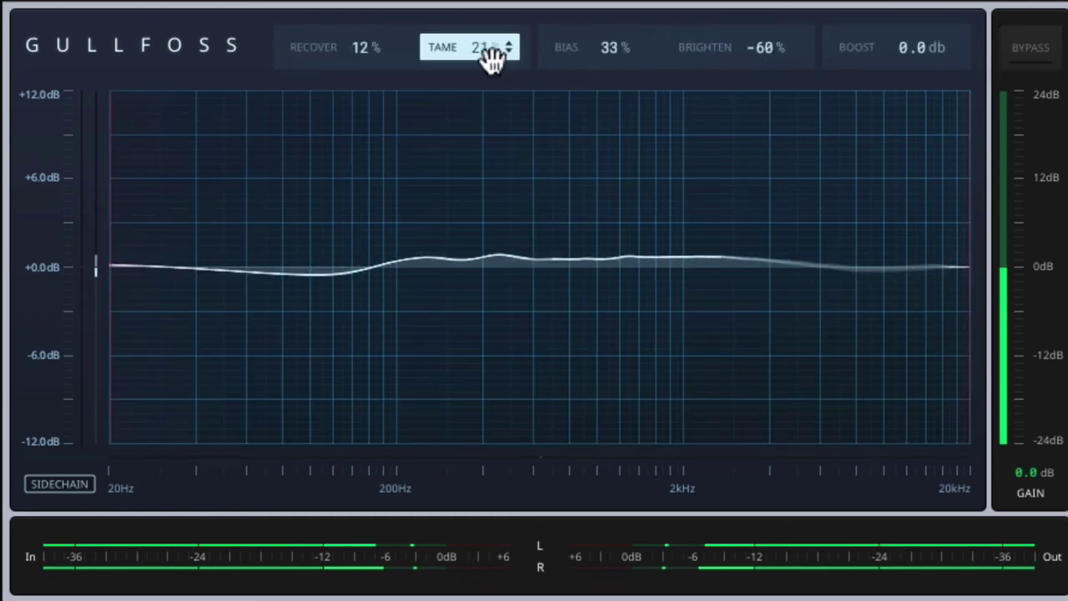
drag(489, 59, 489, 67)
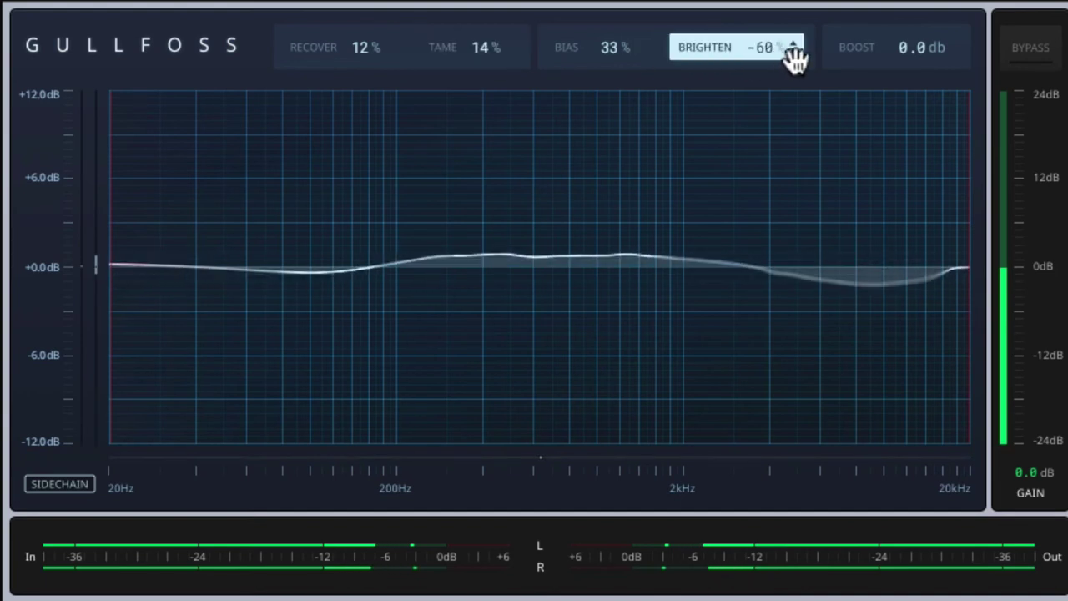
click(1036, 52)
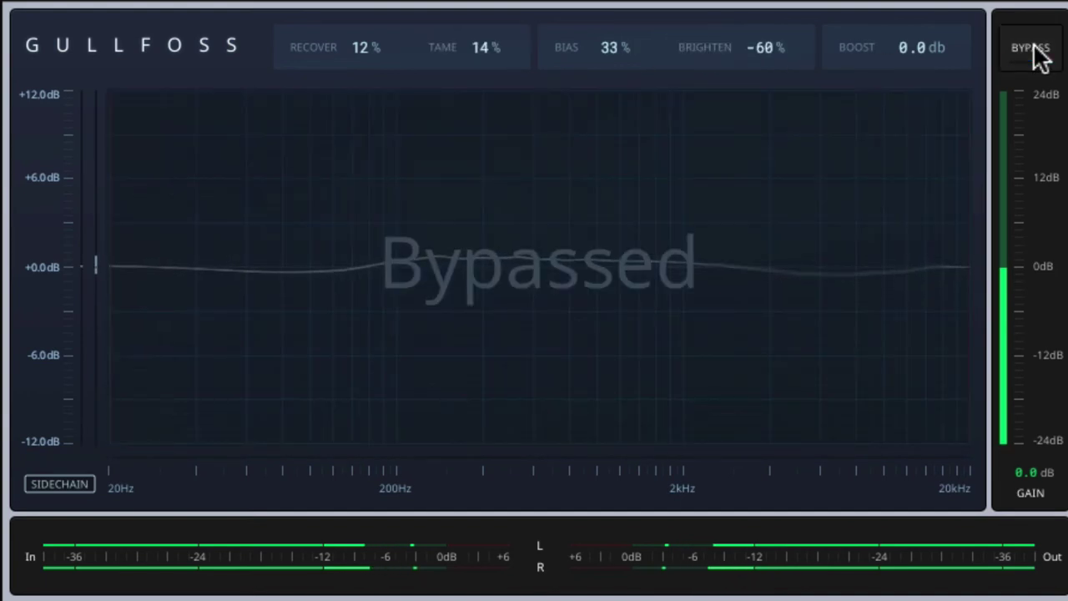
click(1036, 52)
Try a Gullfoss Boost of -1.0 dB, settle on -0.3 dB, and compare each setting bypassed and active.
drag(925, 43, 925, 52)
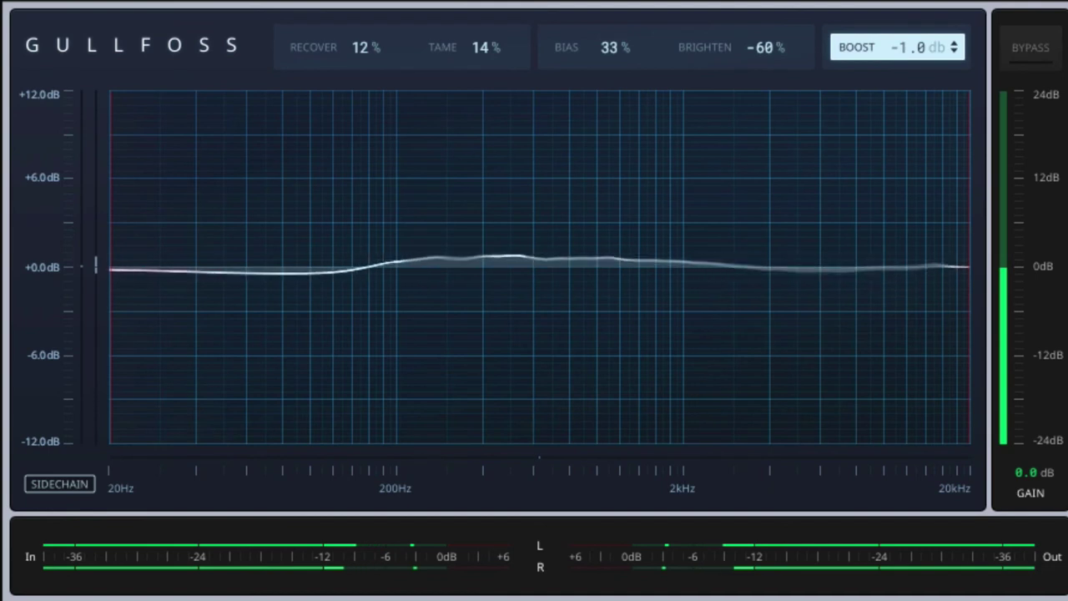
click(1041, 51)
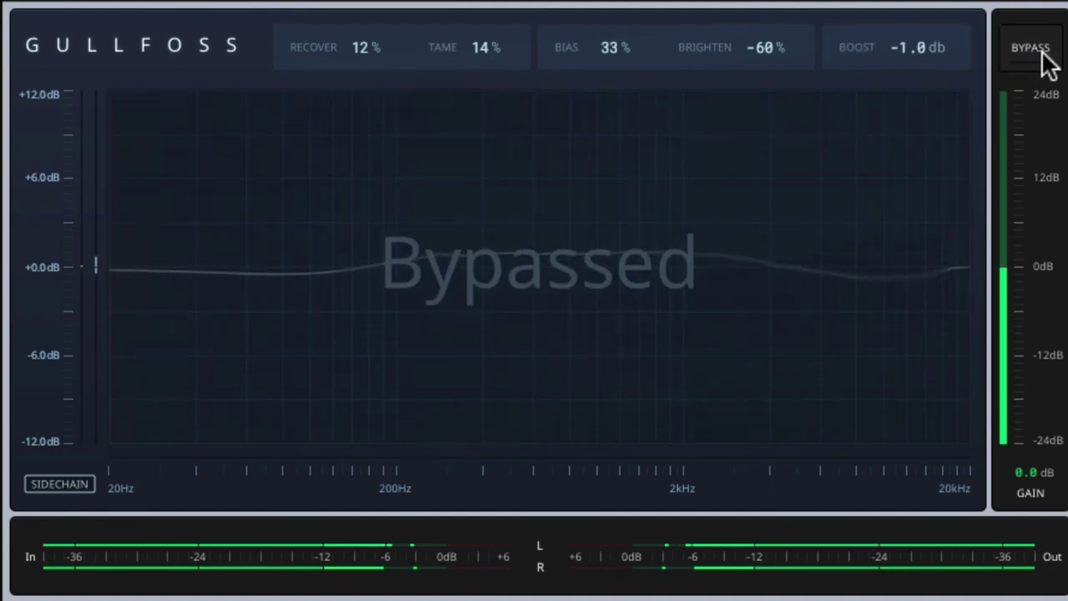
click(1041, 55)
drag(934, 48, 934, 42)
click(1034, 52)
click(1049, 57)
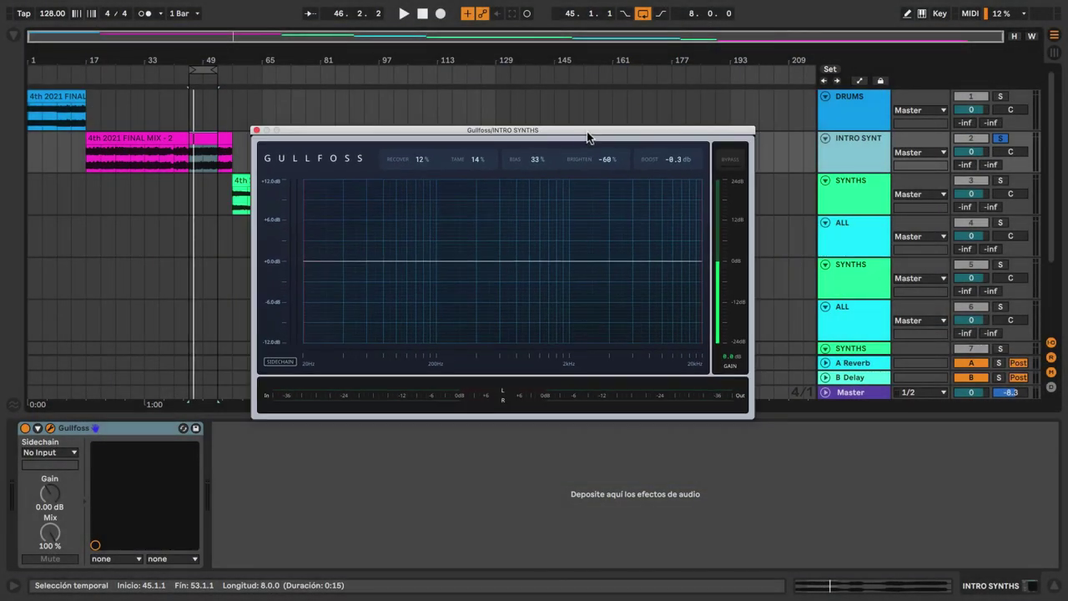
Move the INTRO SYNTHS Gullfoss window away from the section clips to uncover them in the arrangement.
drag(587, 137, 314, 288)
click(865, 190)
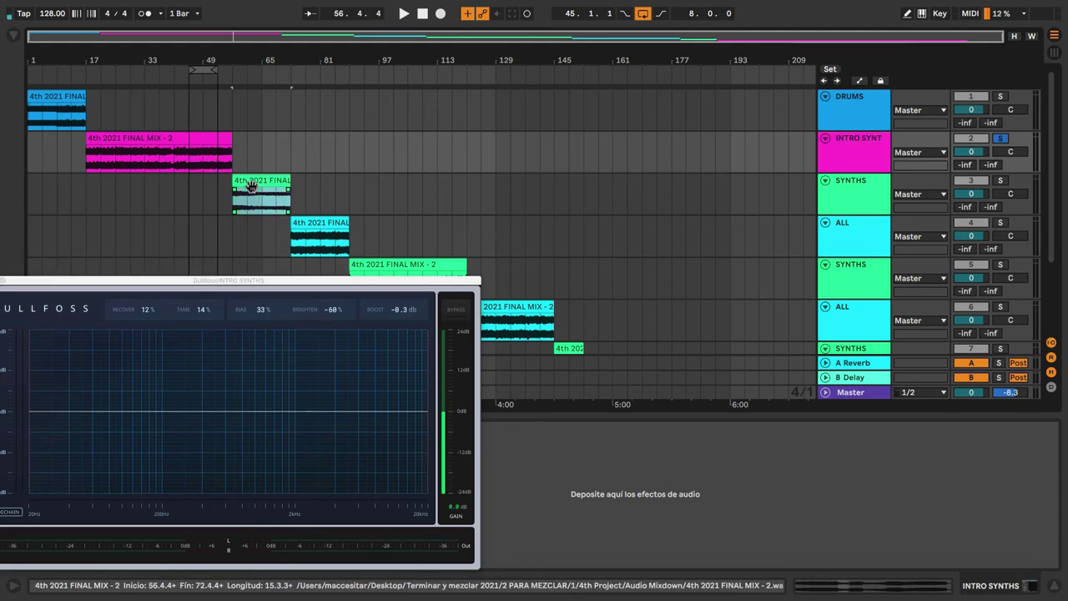
drag(438, 281, 828, 73)
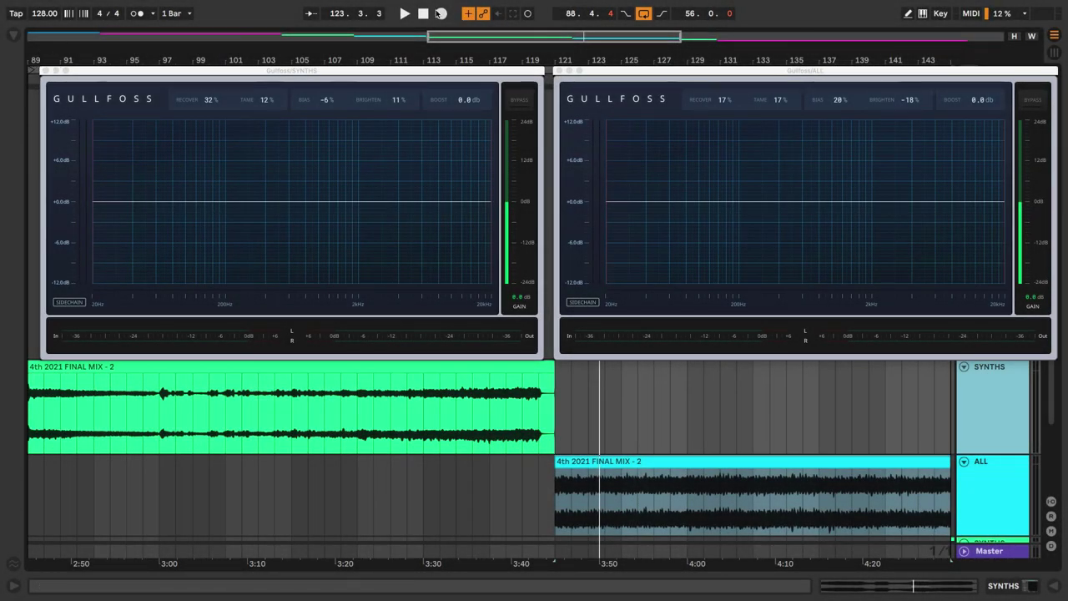
Restart playback at bar 89 and compare the SYNTHS section with Gullfoss bypassed and active three times, ending with it active.
click(423, 13)
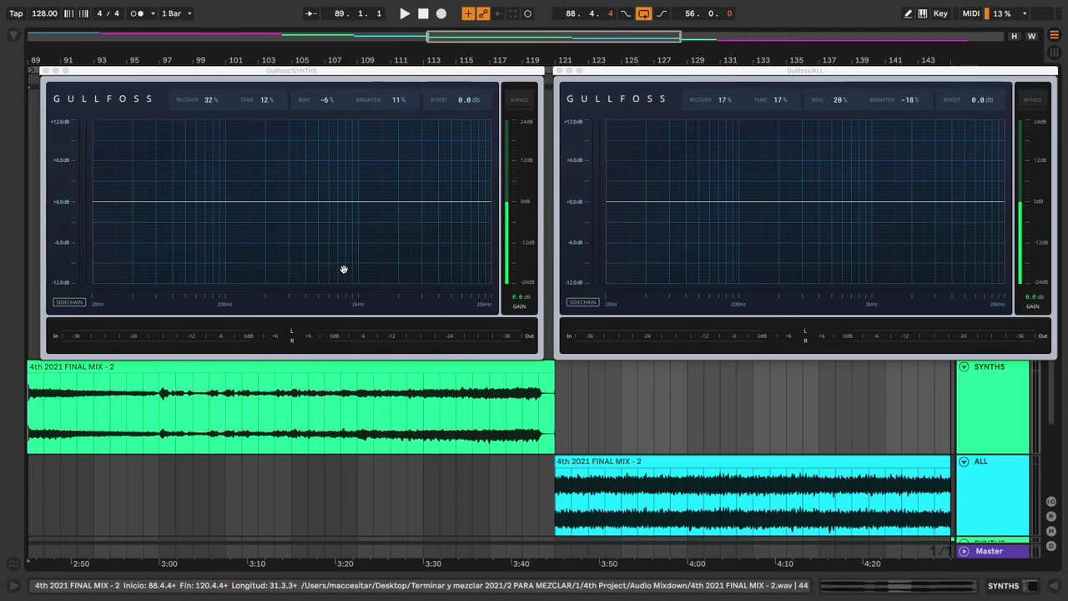
key(space)
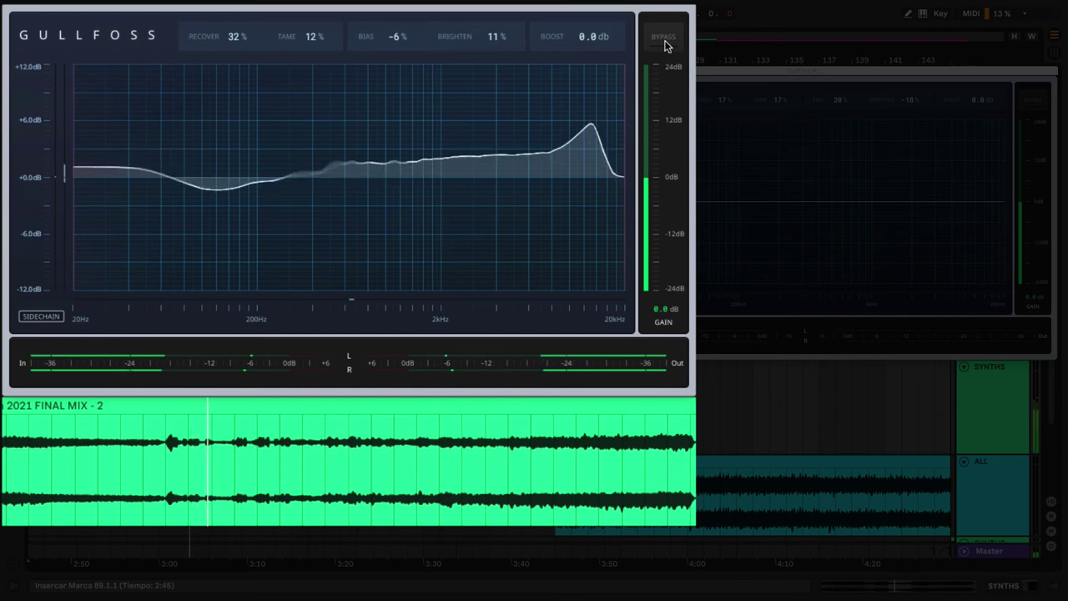
click(663, 39)
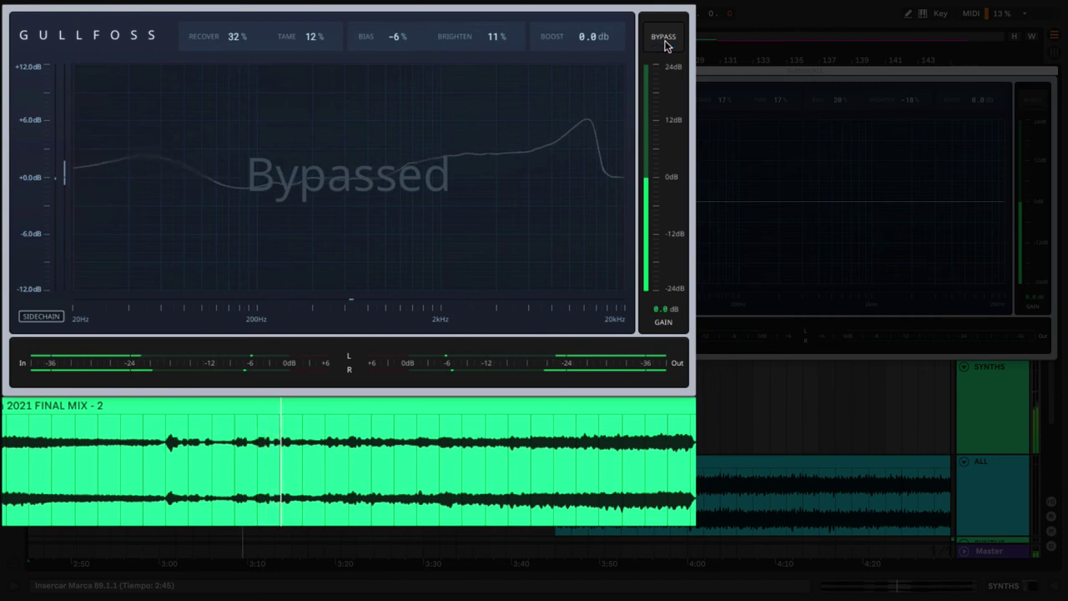
click(665, 42)
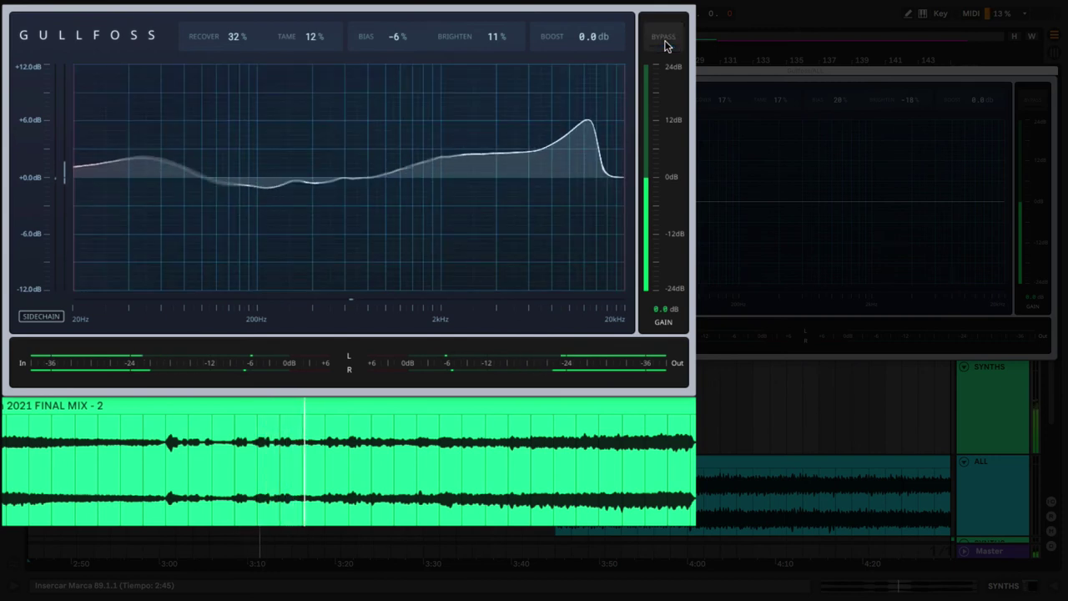
click(663, 39)
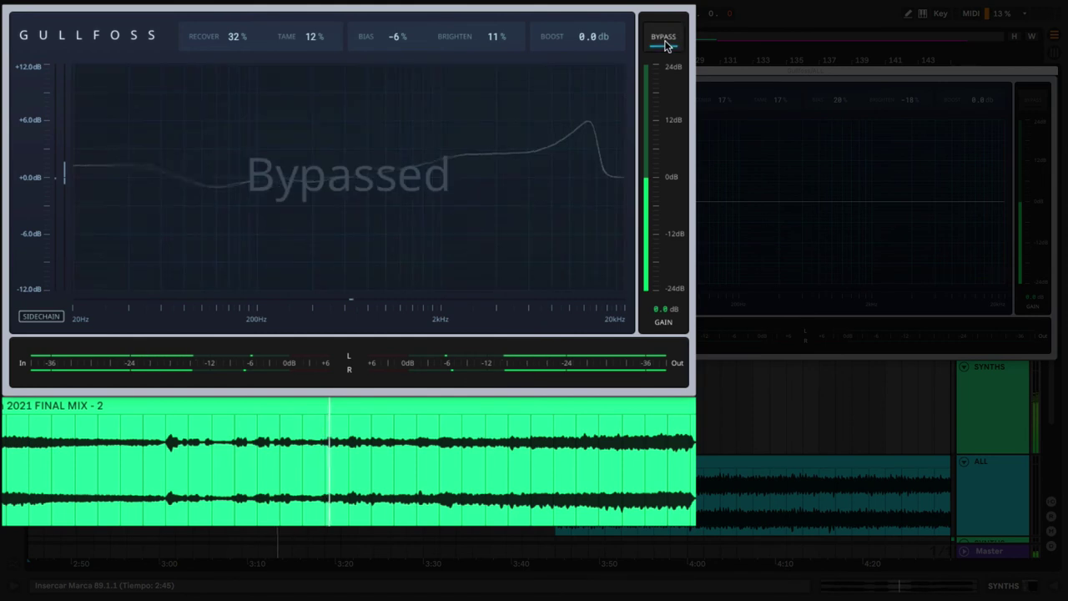
click(664, 42)
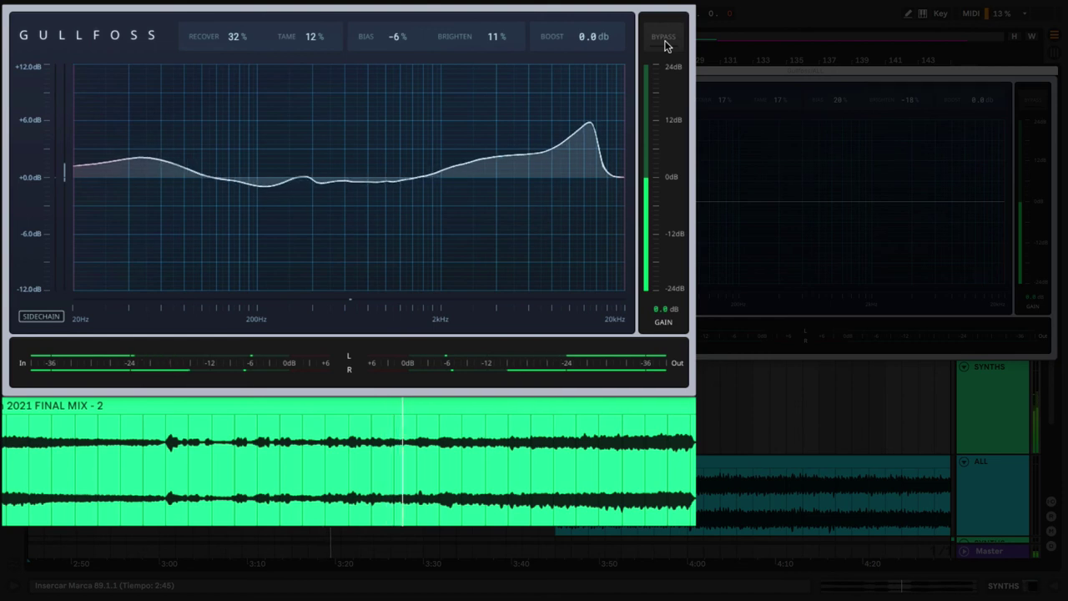
click(664, 42)
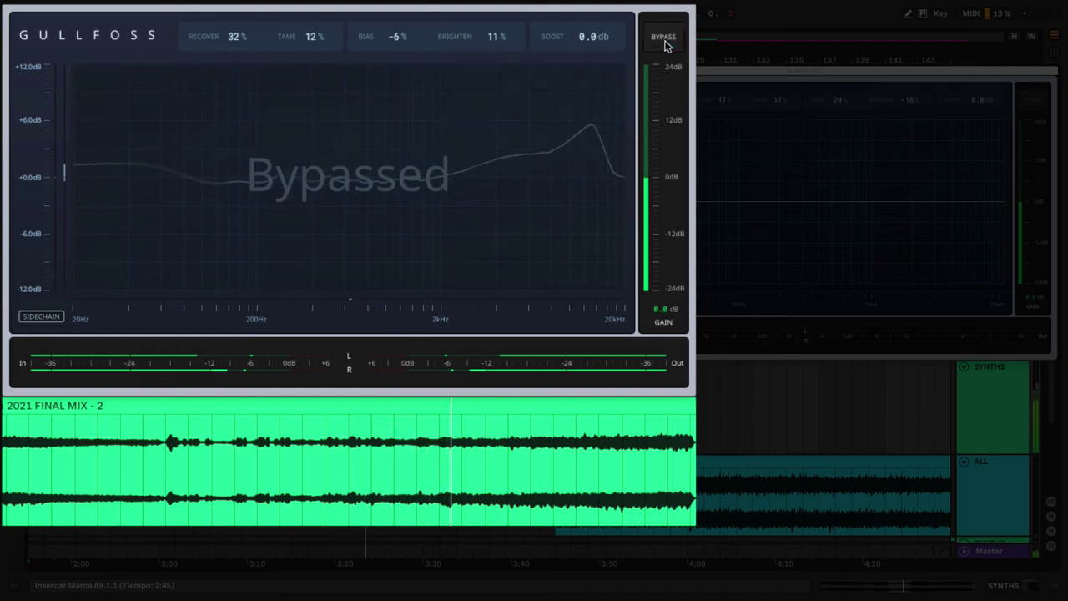
click(665, 42)
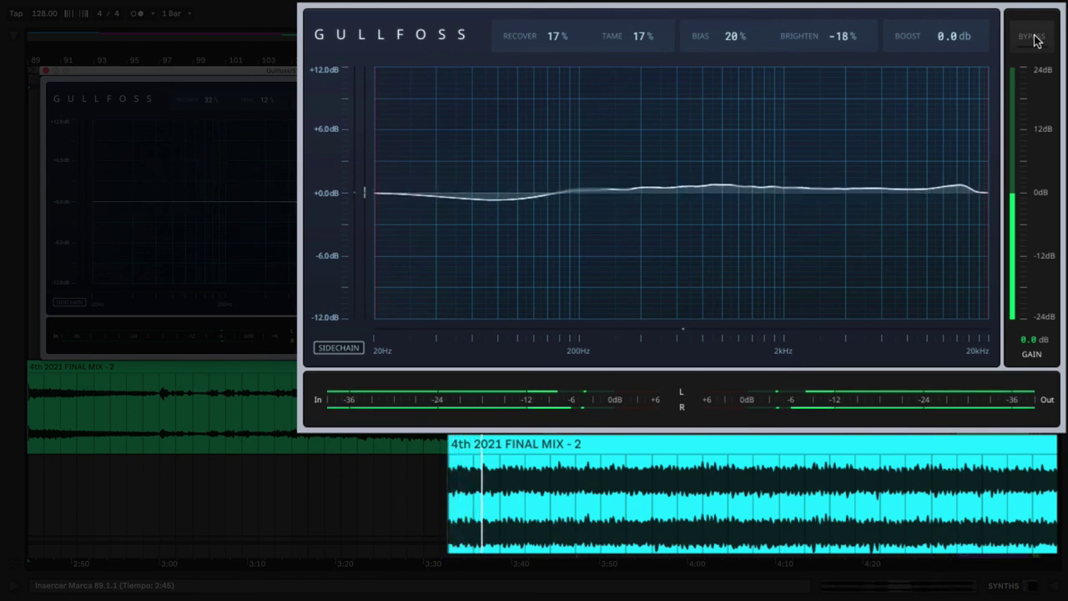
Compare the ALL section with its Gullfoss bypassed and active three times, ending with it active, and stop playback.
click(1033, 38)
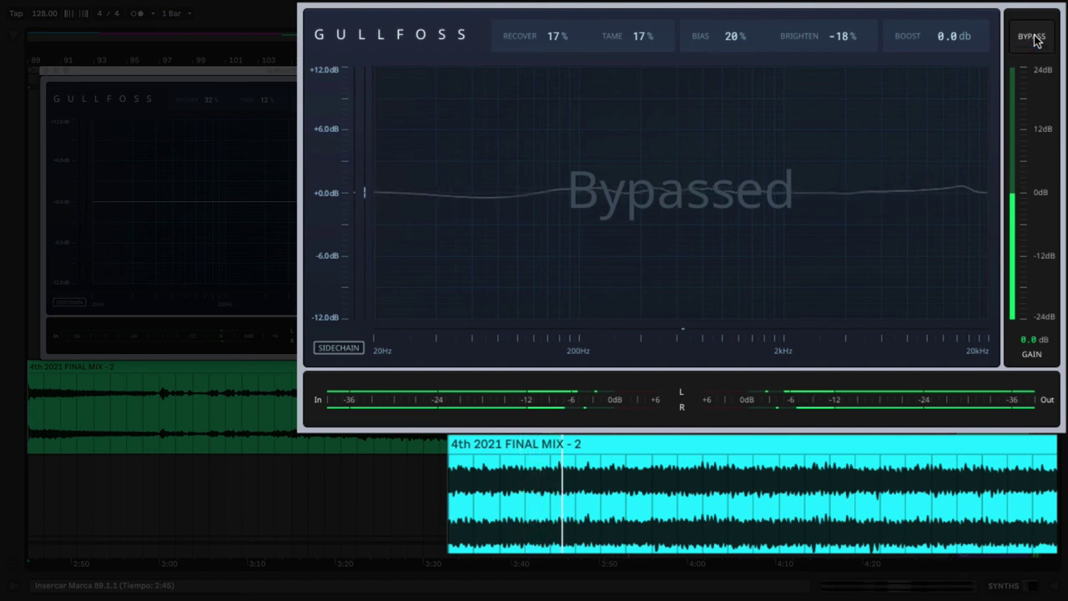
click(1033, 37)
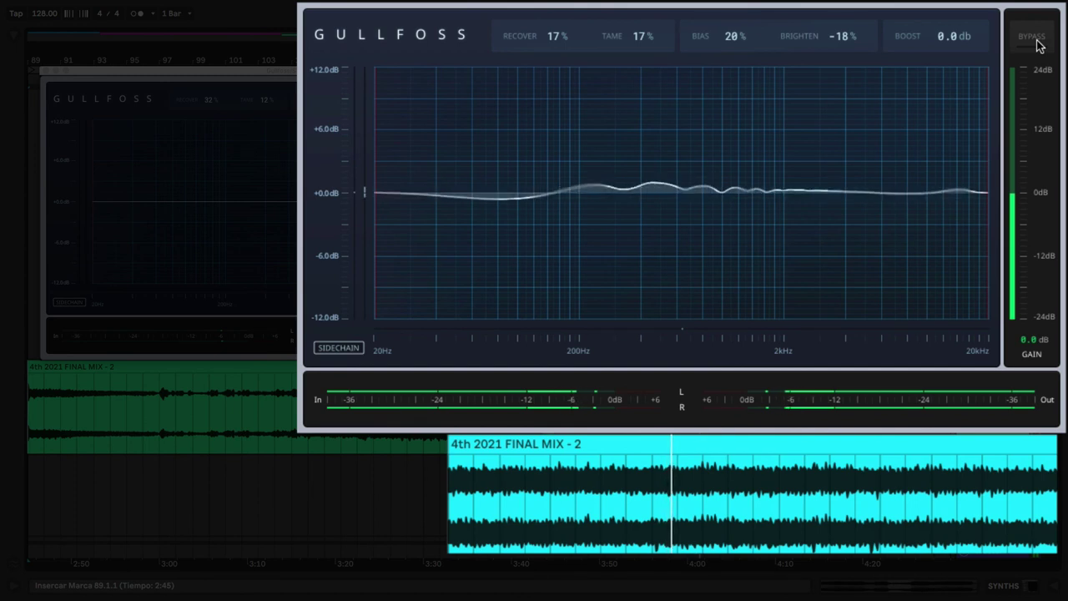
click(1034, 39)
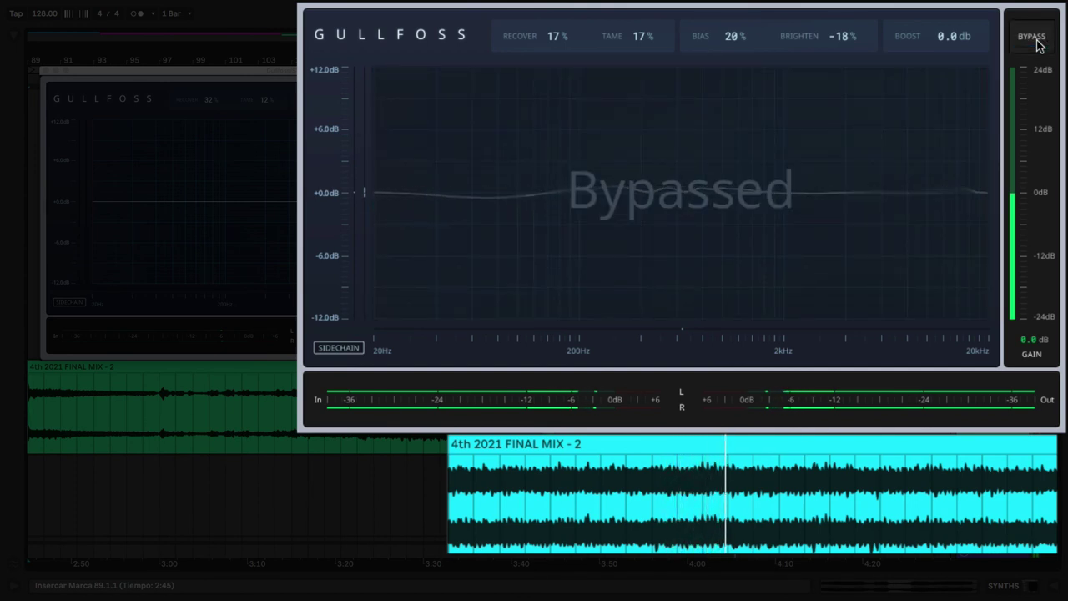
click(1035, 40)
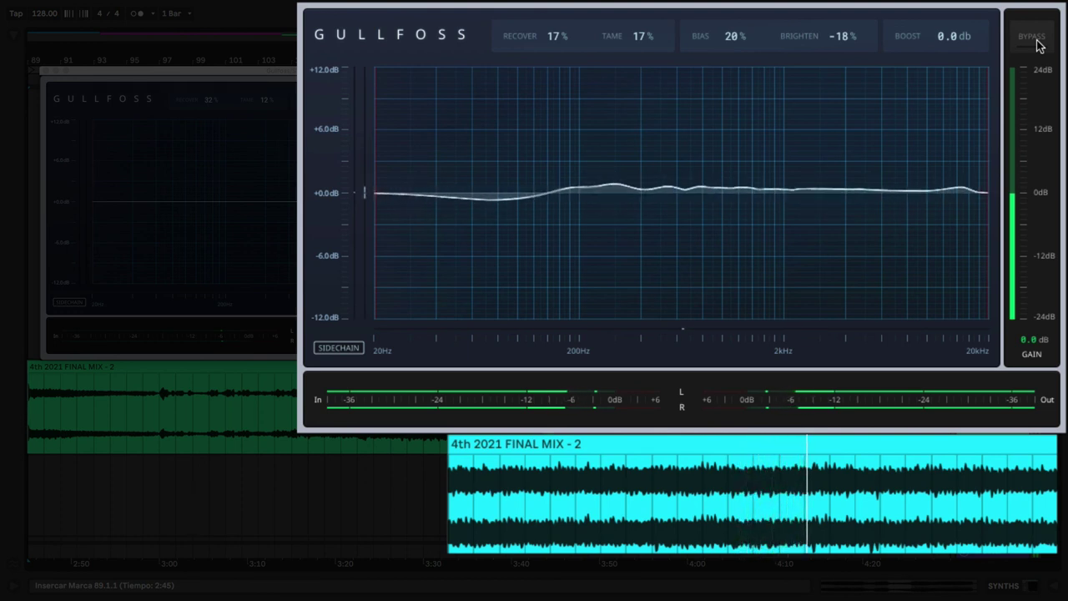
click(1032, 38)
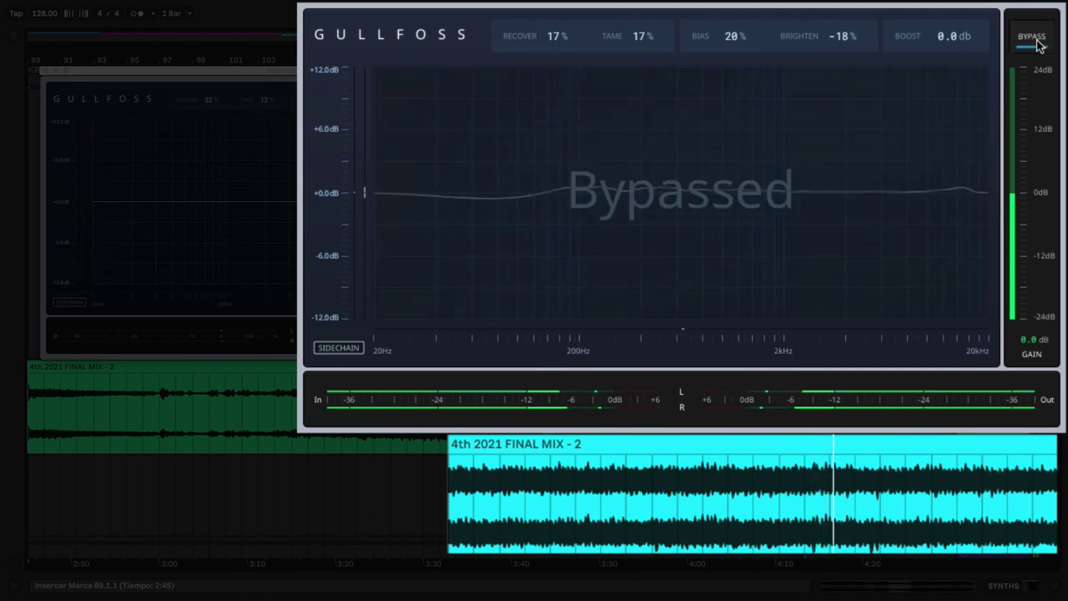
click(1038, 45)
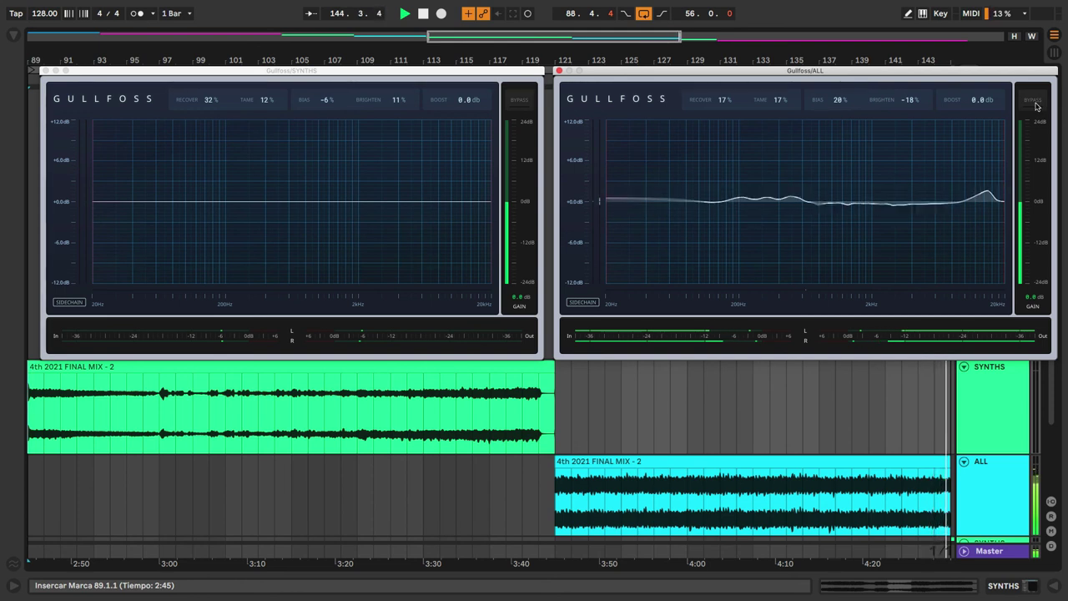
key(space)
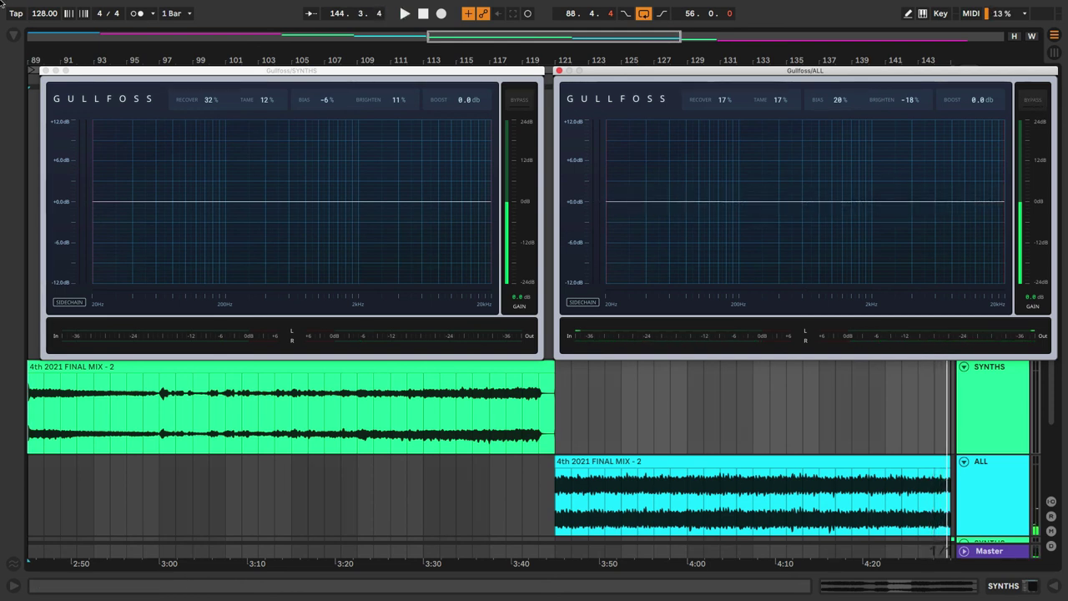